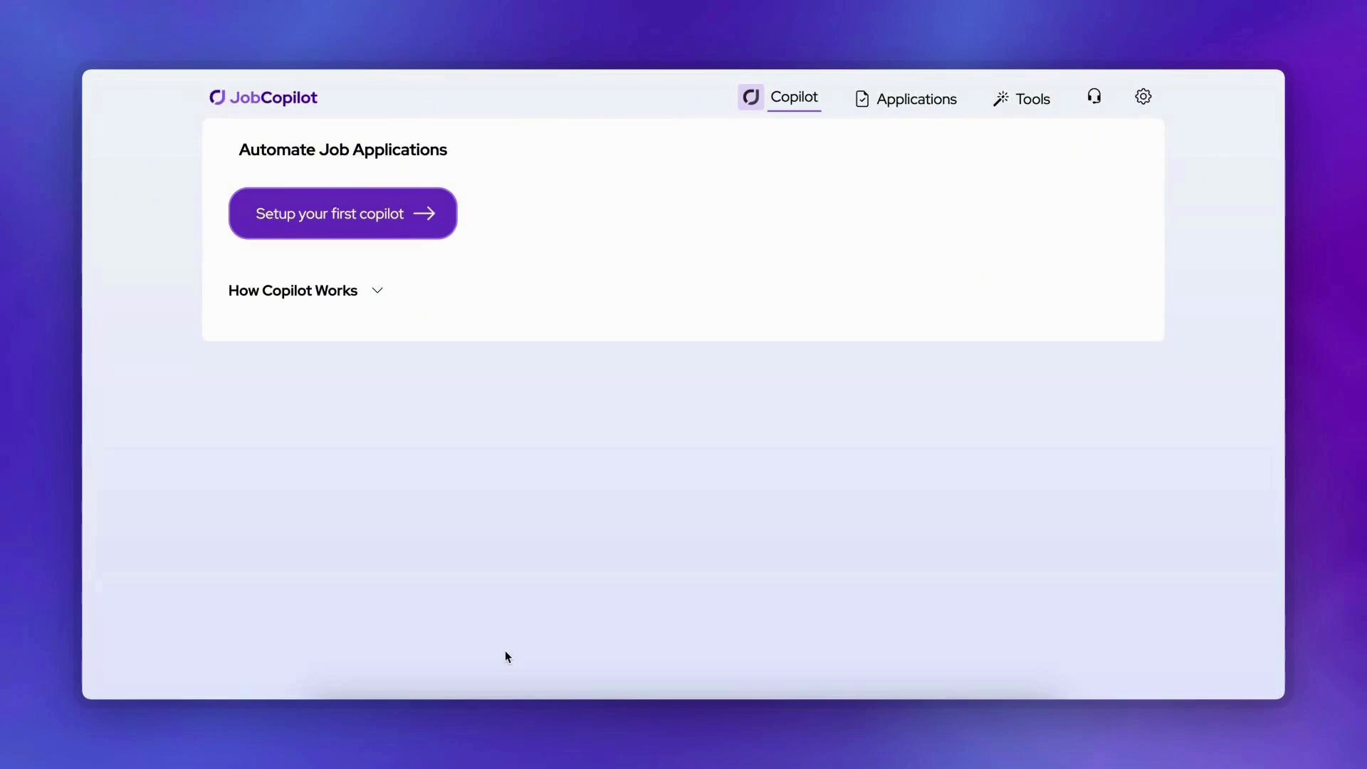
# Step: Launch 'Setup your first copilot' from the Copilot dashboard to reach Step 1 of 4
pyautogui.click(449, 218)
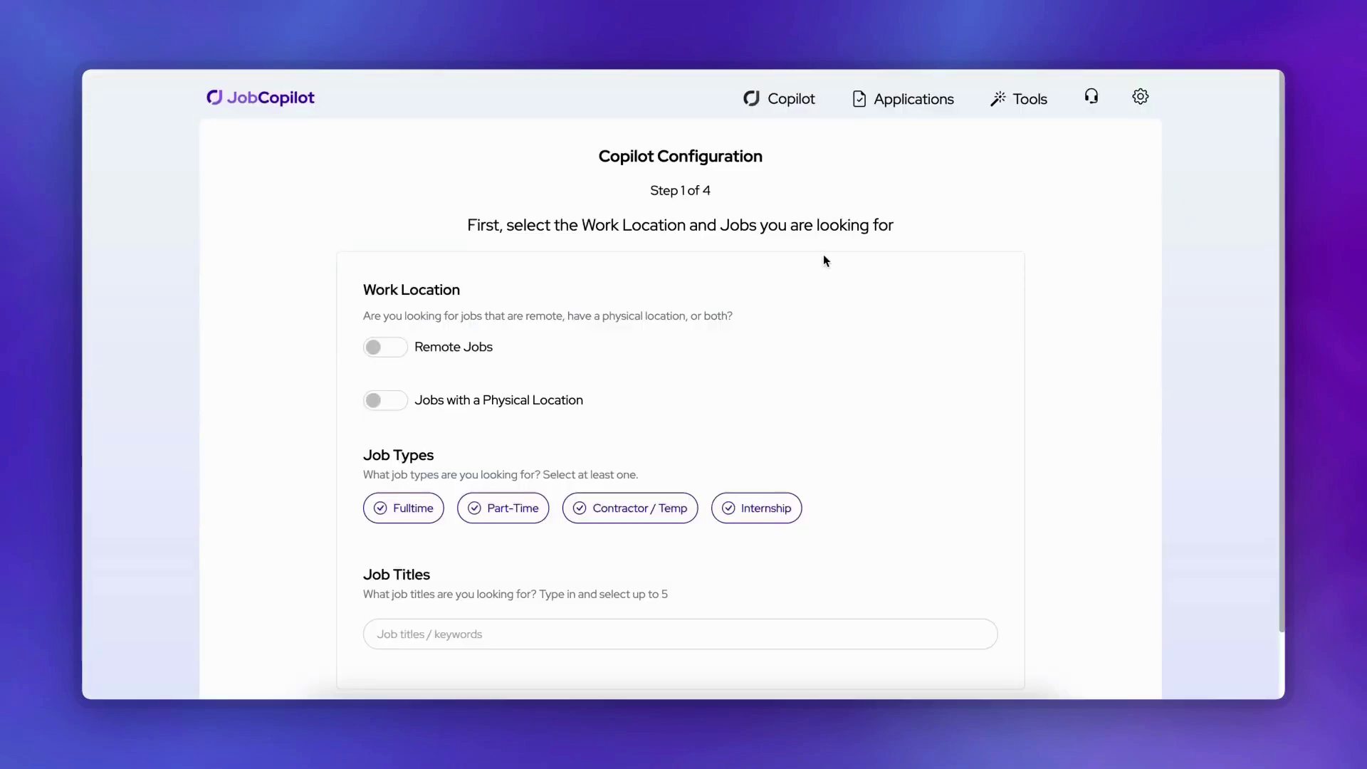
pyautogui.scroll(-1, 825, 261)
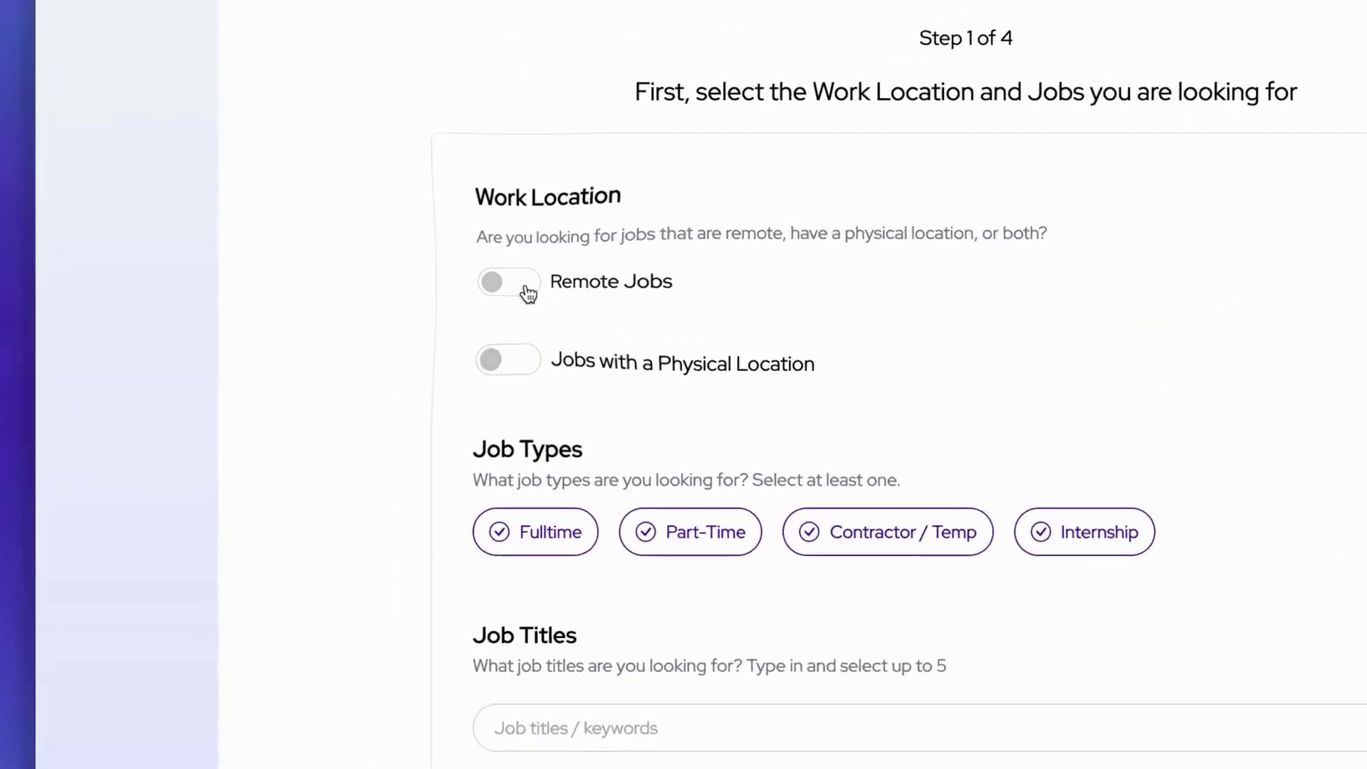
# Step: Switch on Remote Jobs and save the remote location filter as Anywhere in the world
pyautogui.click(399, 274)
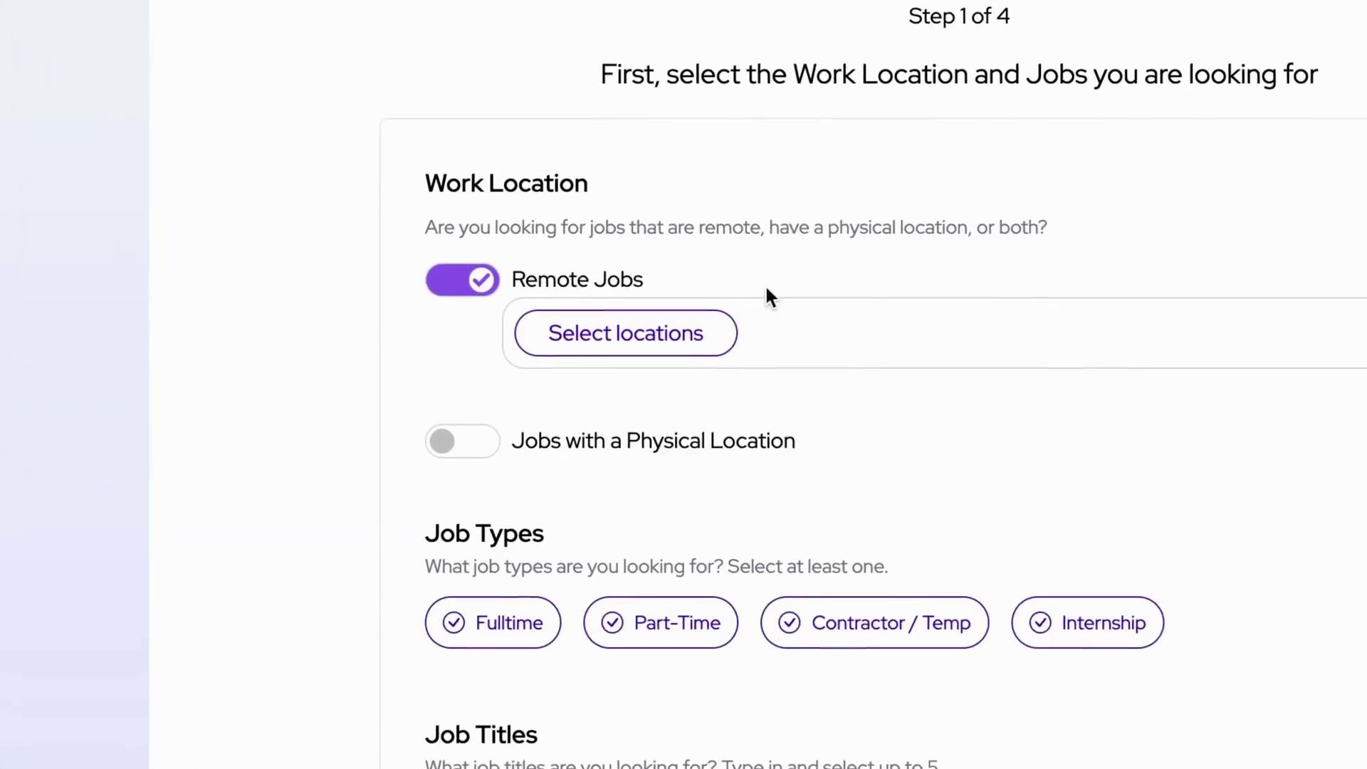
pyautogui.click(666, 347)
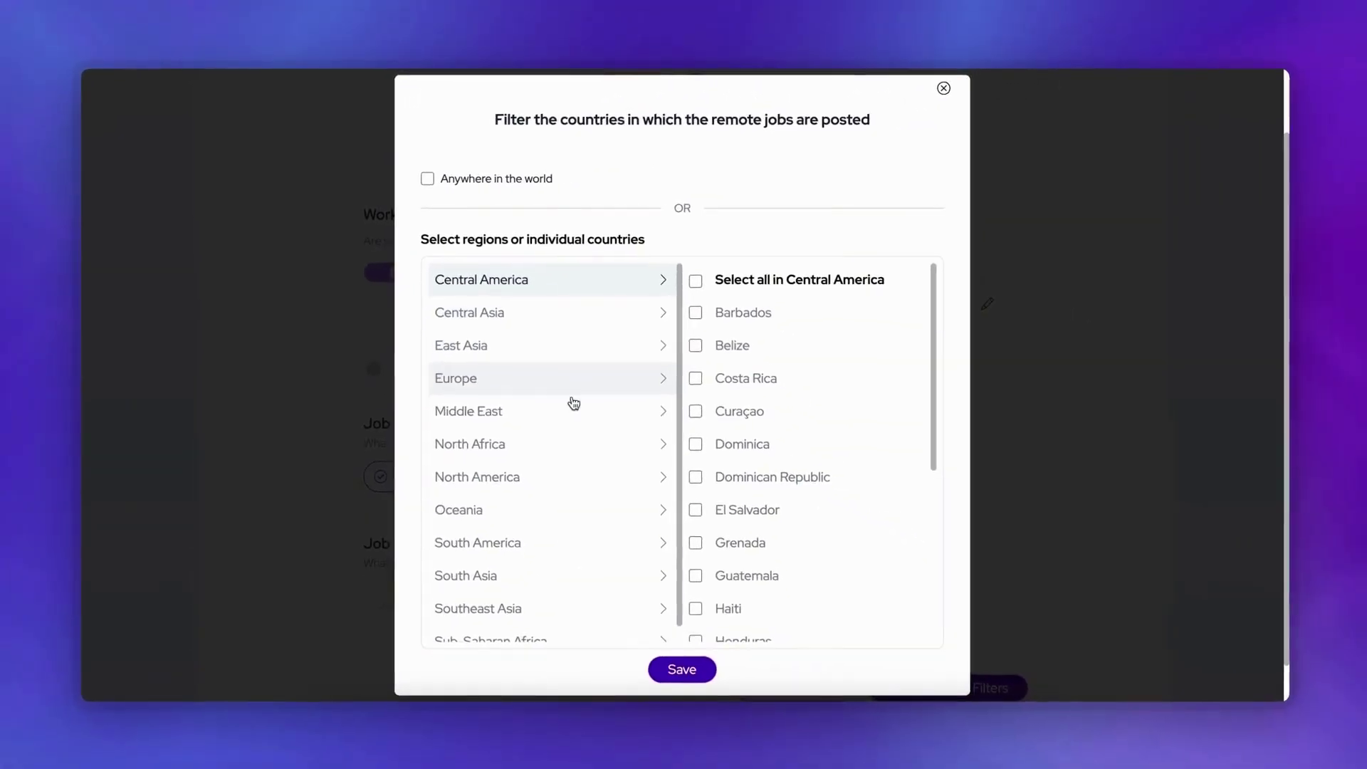
pyautogui.click(558, 475)
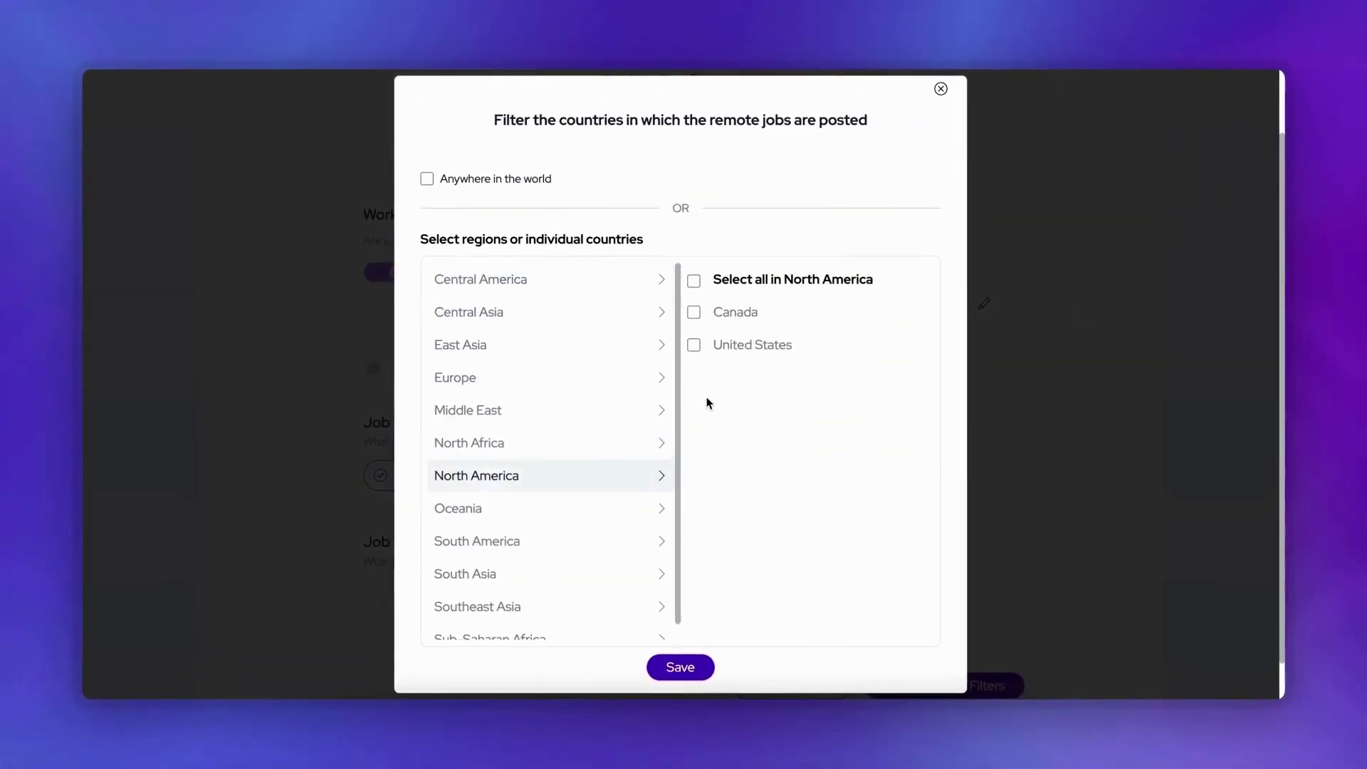
pyautogui.click(555, 547)
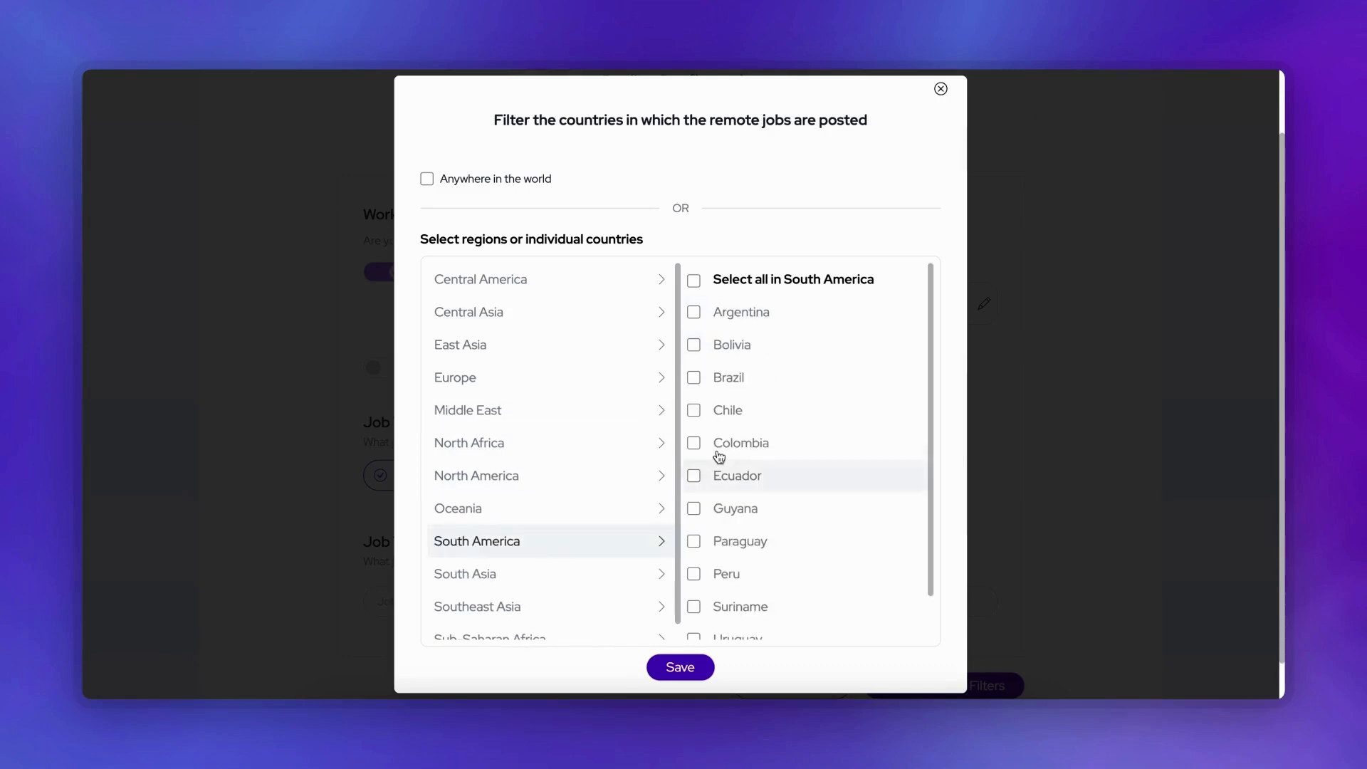
pyautogui.click(669, 670)
pyautogui.scroll(-1, 675, 555)
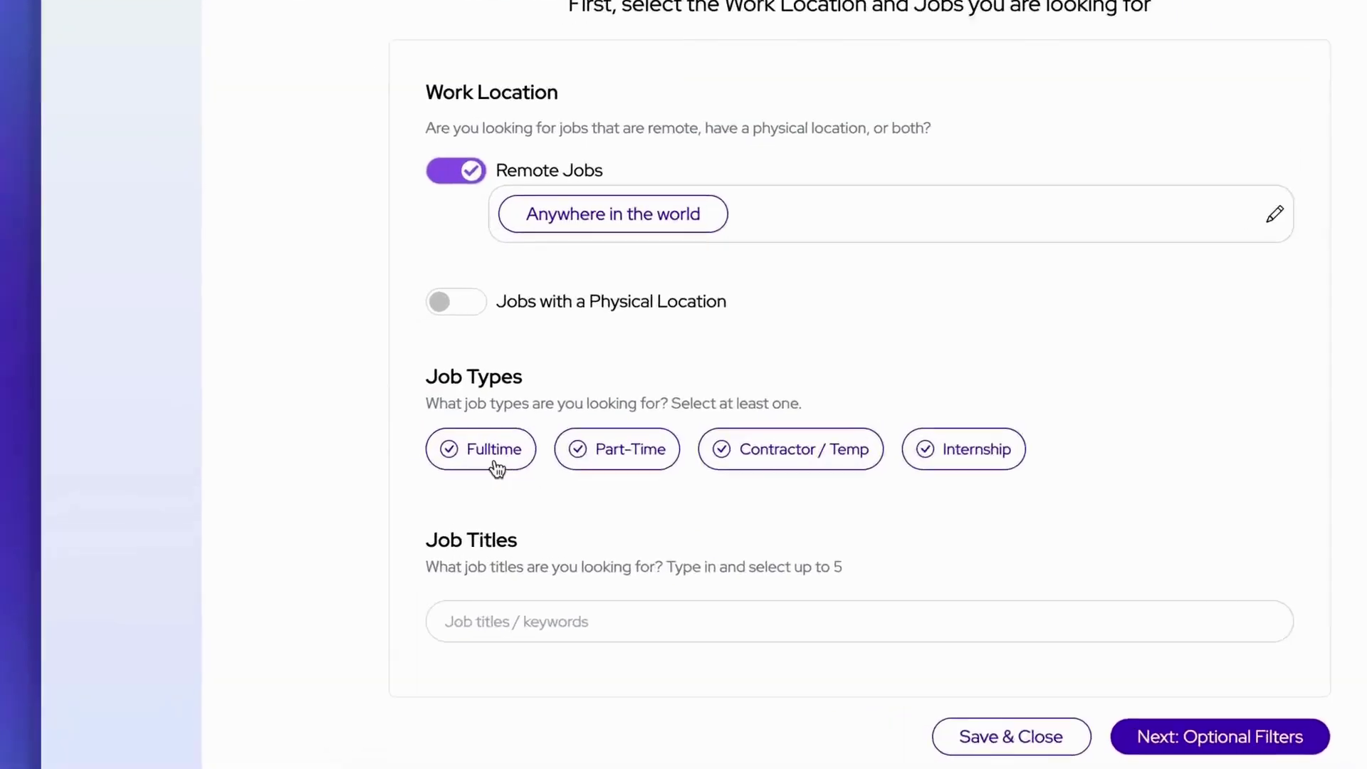
# Step: Choose Fulltime as the job type and add Front End Developer as a job title
pyautogui.click(413, 441)
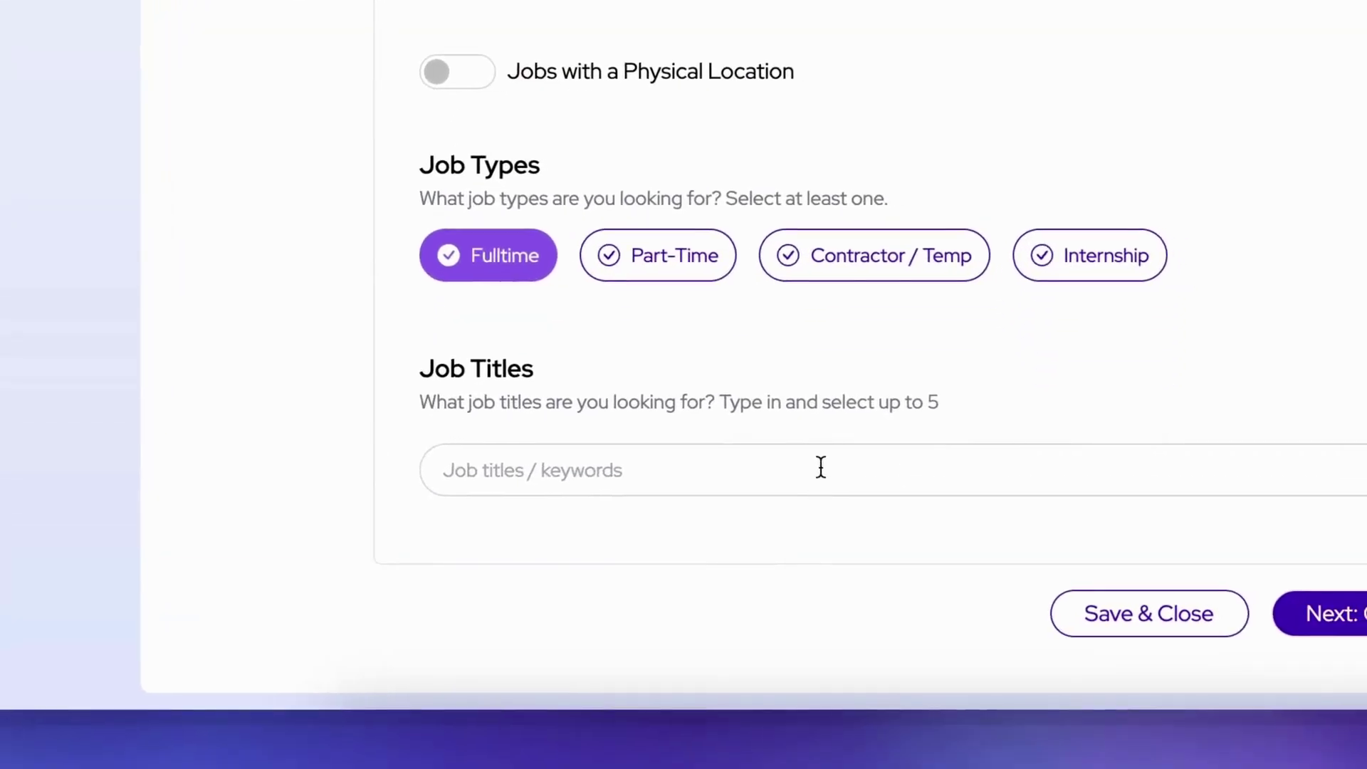
pyautogui.click(842, 468)
pyautogui.write('front end')
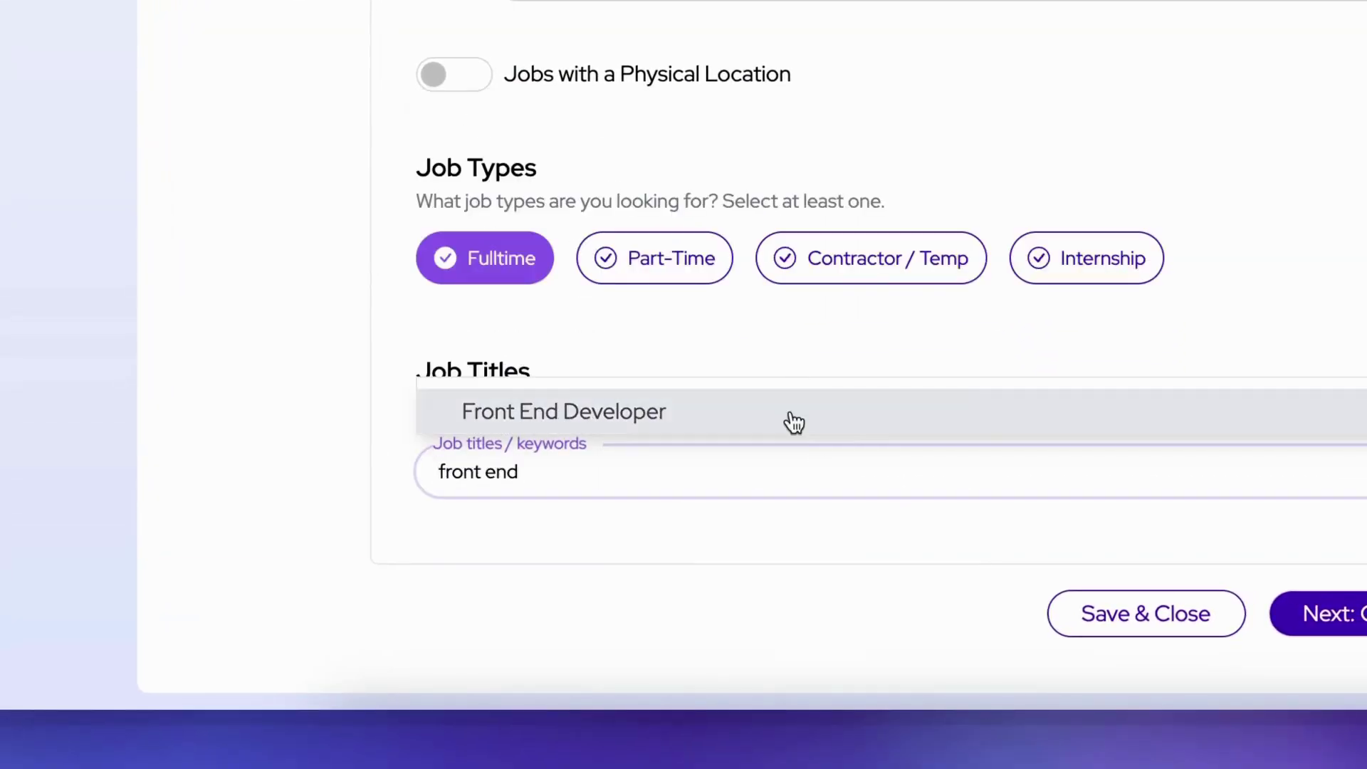
pyautogui.click(787, 413)
# Step: Add Web Programmer and Web Developer as further job titles and continue to Optional Filters
pyautogui.click(793, 481)
pyautogui.write('web')
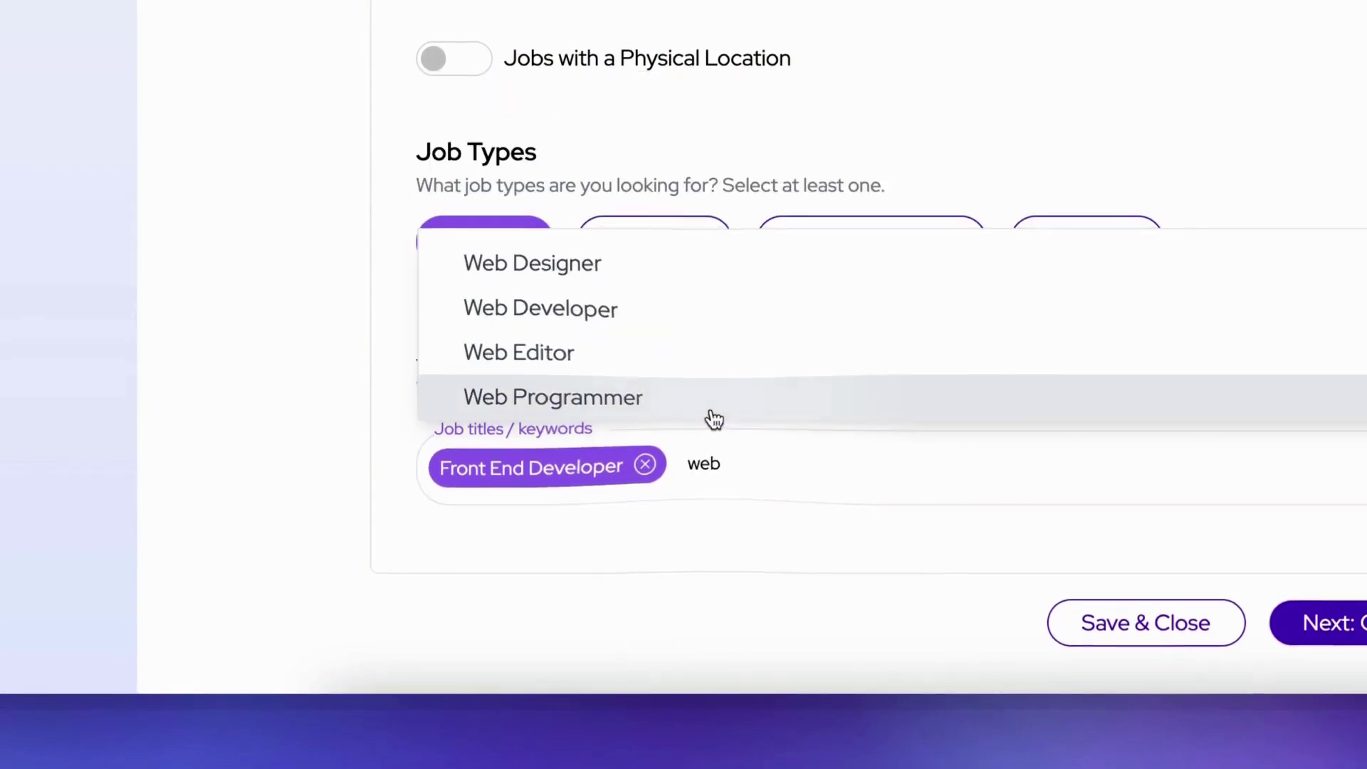
pyautogui.click(711, 398)
pyautogui.click(931, 455)
pyautogui.write('web')
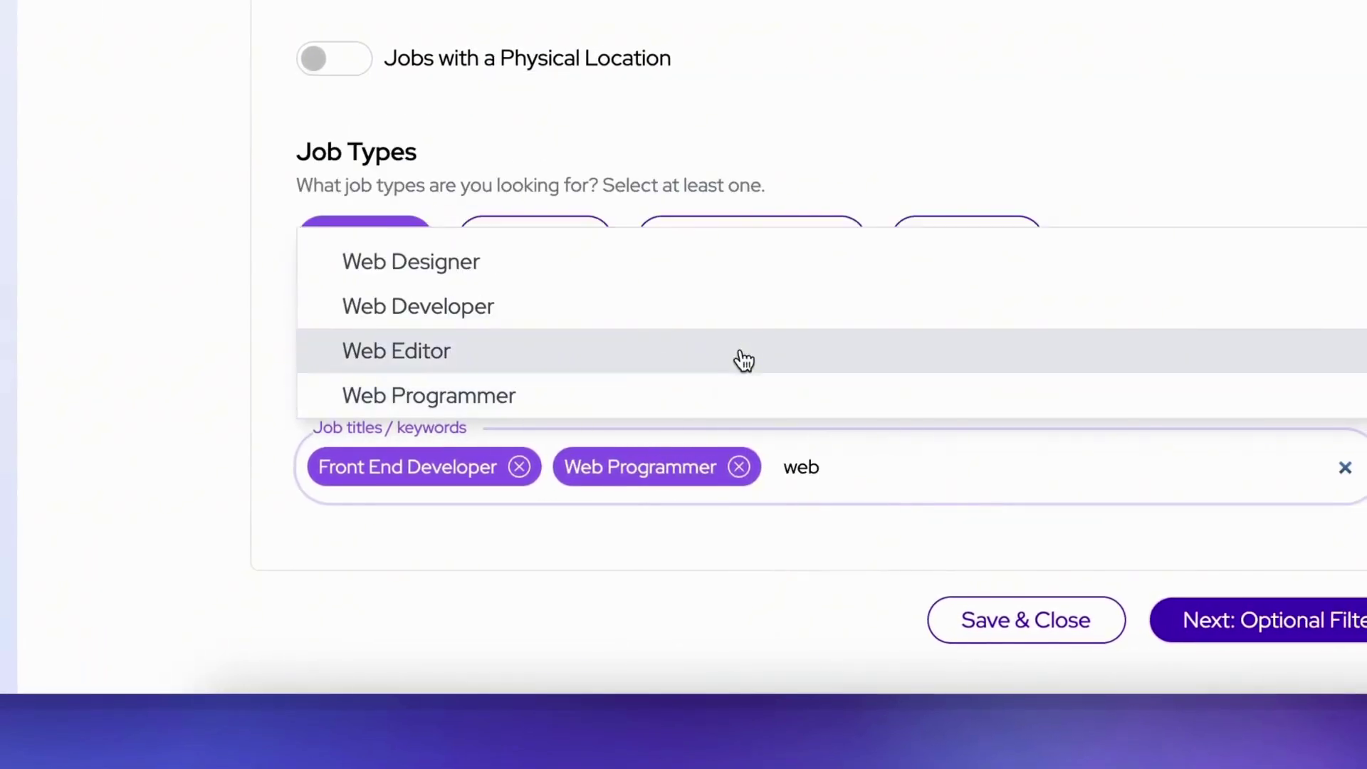
pyautogui.click(764, 322)
pyautogui.click(847, 580)
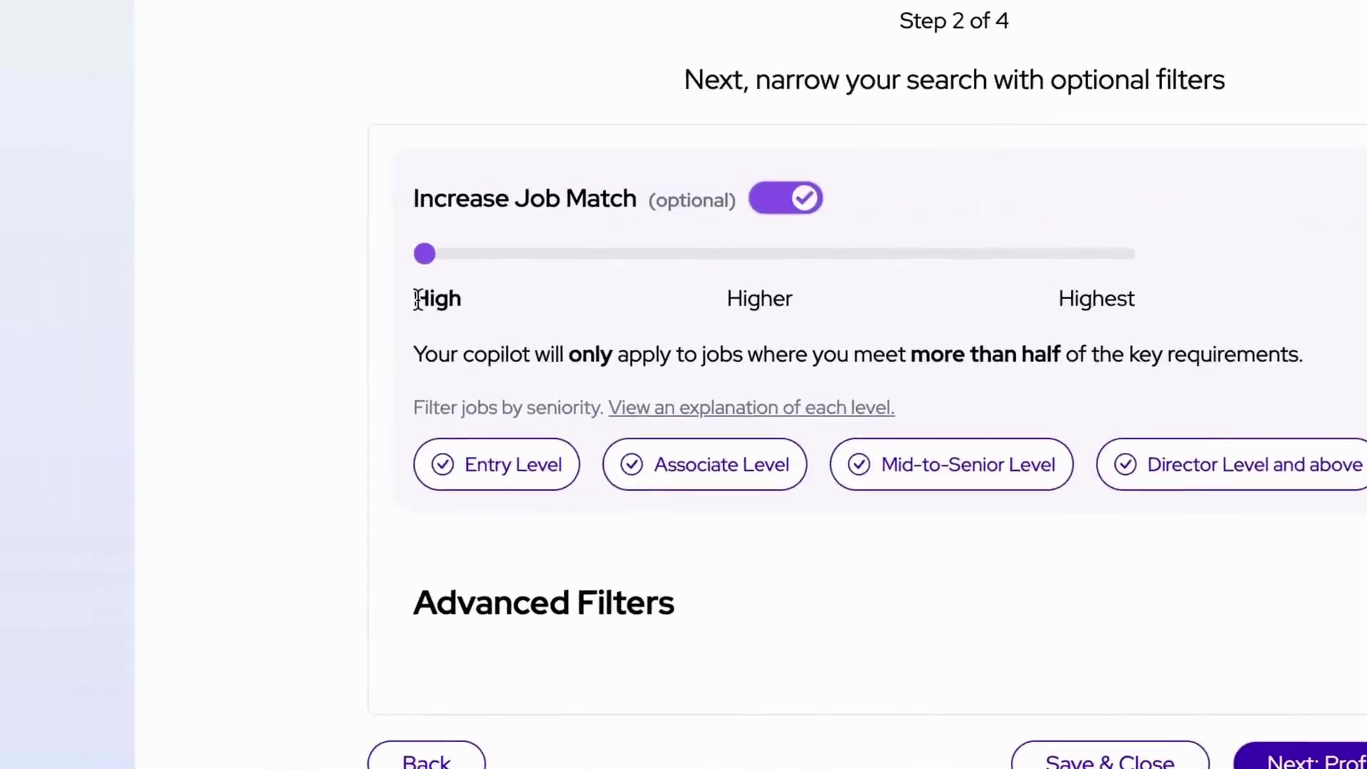
# Step: Raise Increase Job Match to Highest and limit seniority to Mid-to-Senior Level
pyautogui.click(734, 296)
pyautogui.click(1061, 302)
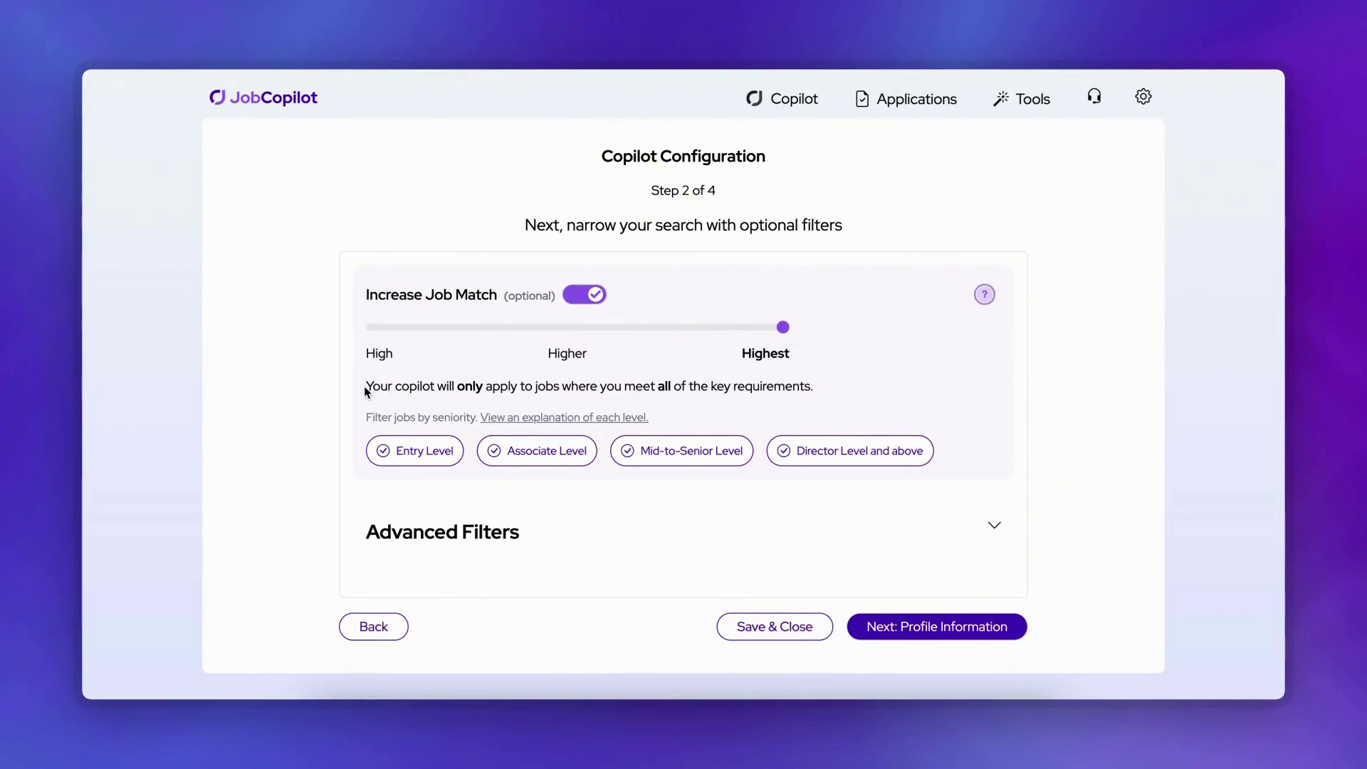
pyautogui.click(731, 455)
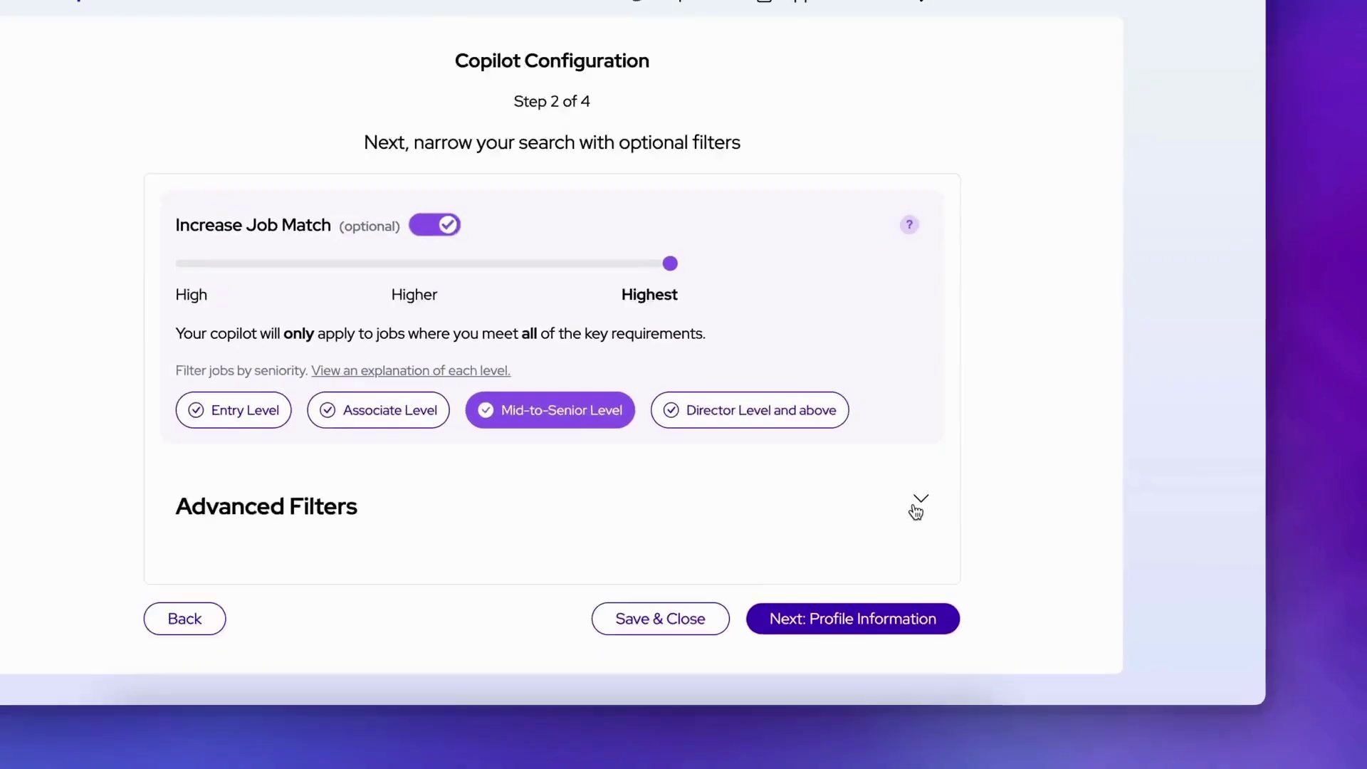
# Step: Under Advanced Filters, require SaaS as a job description keyword
pyautogui.click(989, 527)
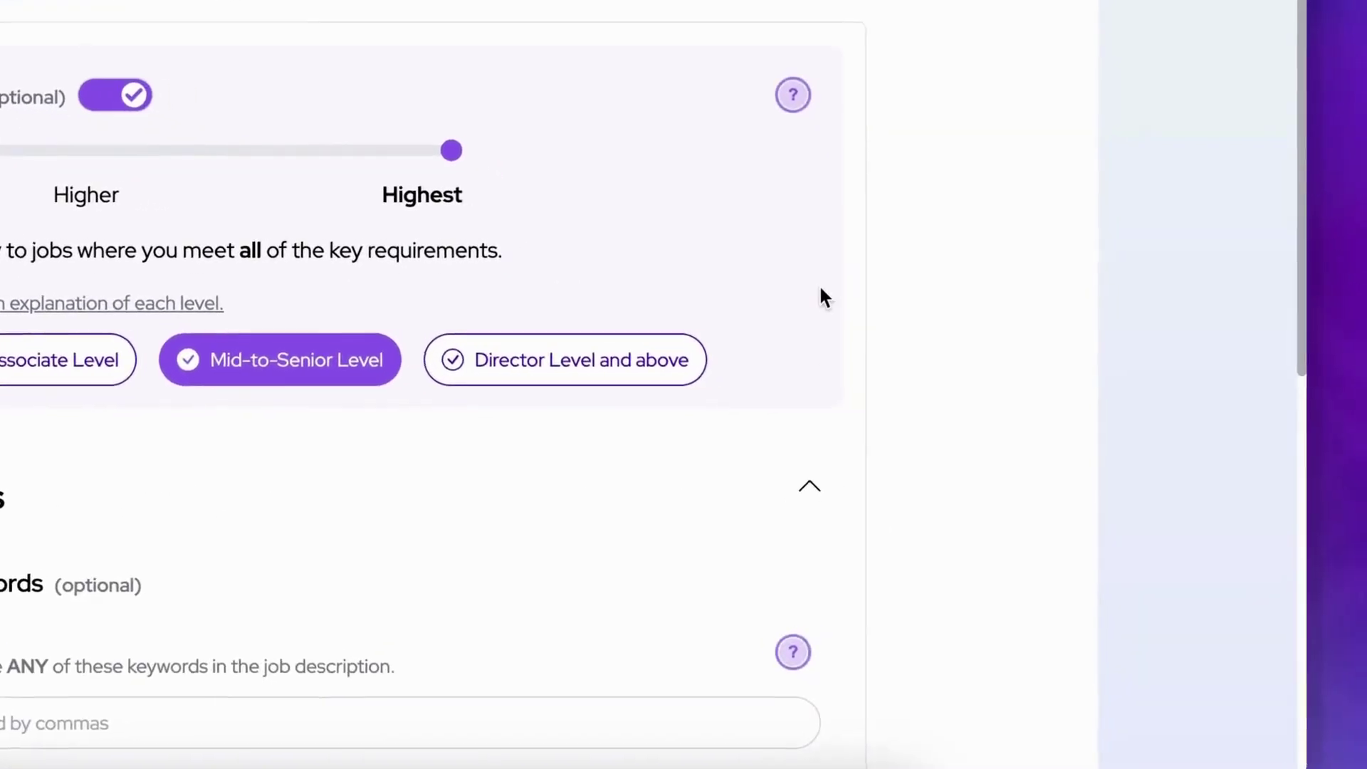
pyautogui.scroll(-5, 1003, 385)
pyautogui.click(501, 116)
pyautogui.write('SaaS')
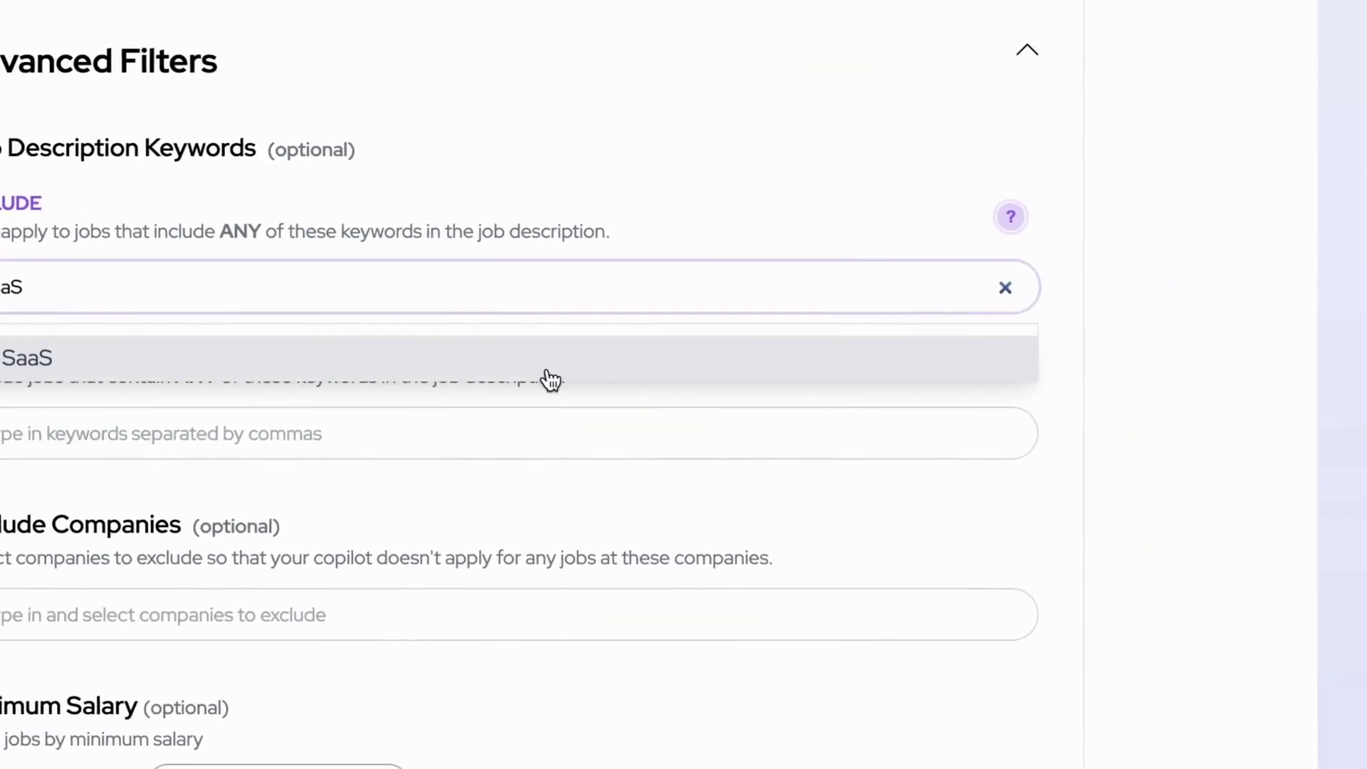
pyautogui.click(550, 379)
# Step: Exclude Amazon, set a 5,500 minimum salary, and confirm moving on to Profile Information
pyautogui.click(262, 615)
pyautogui.write('Amazon')
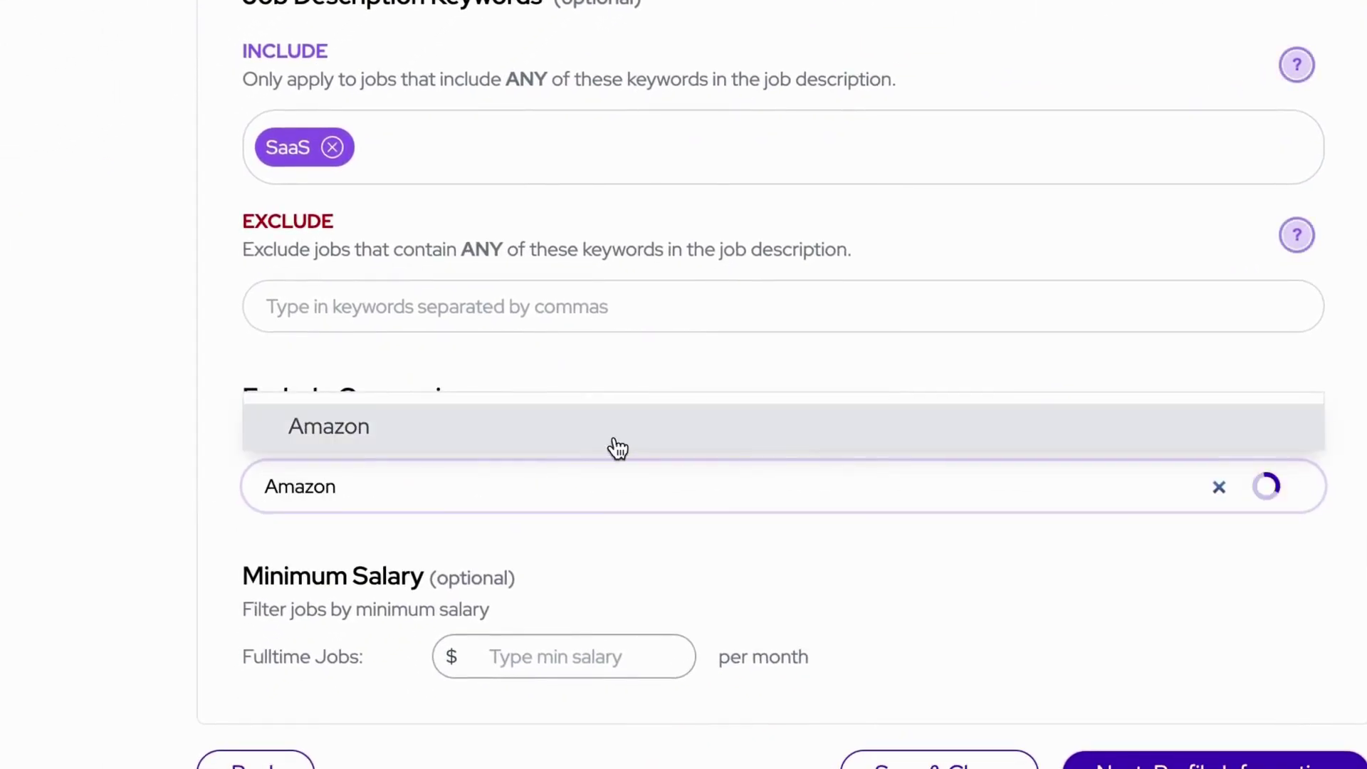
pyautogui.click(613, 448)
pyautogui.click(616, 656)
pyautogui.write('5,500')
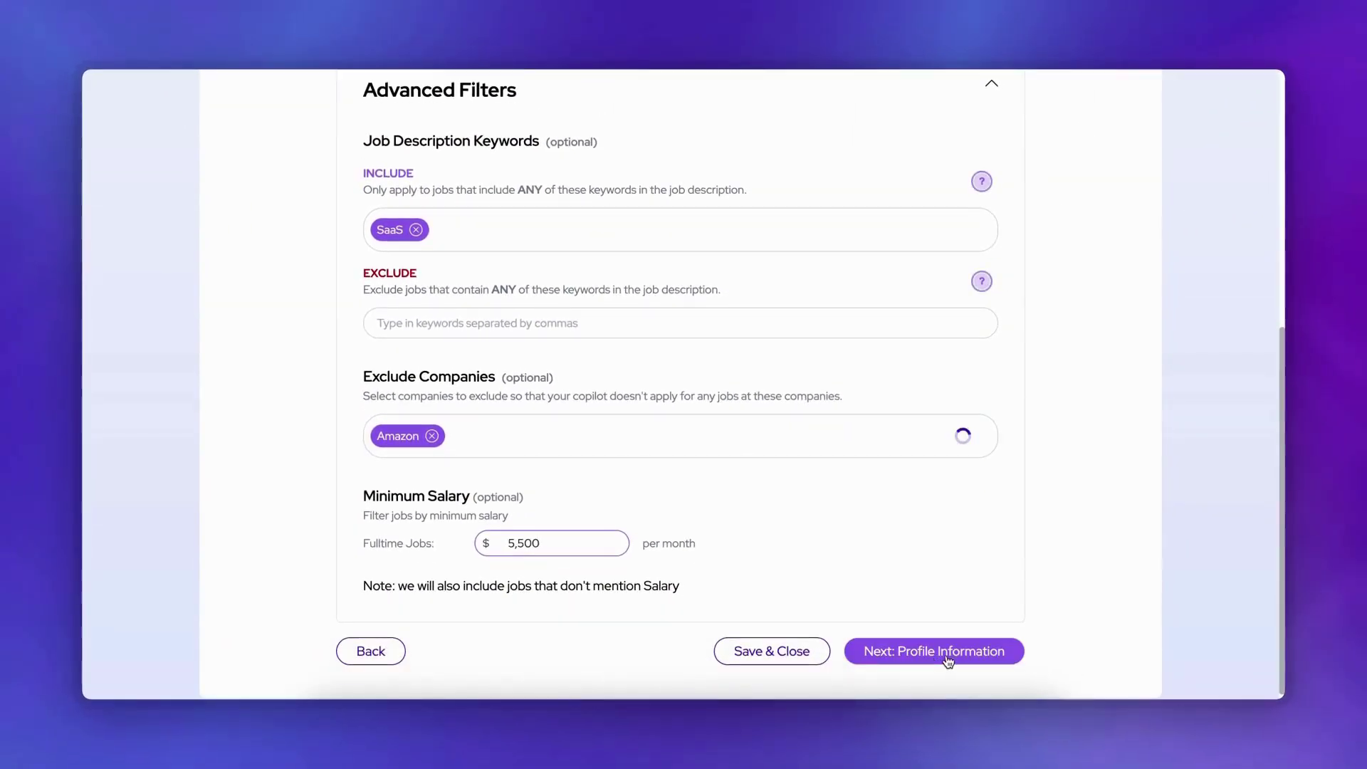
pyautogui.click(948, 661)
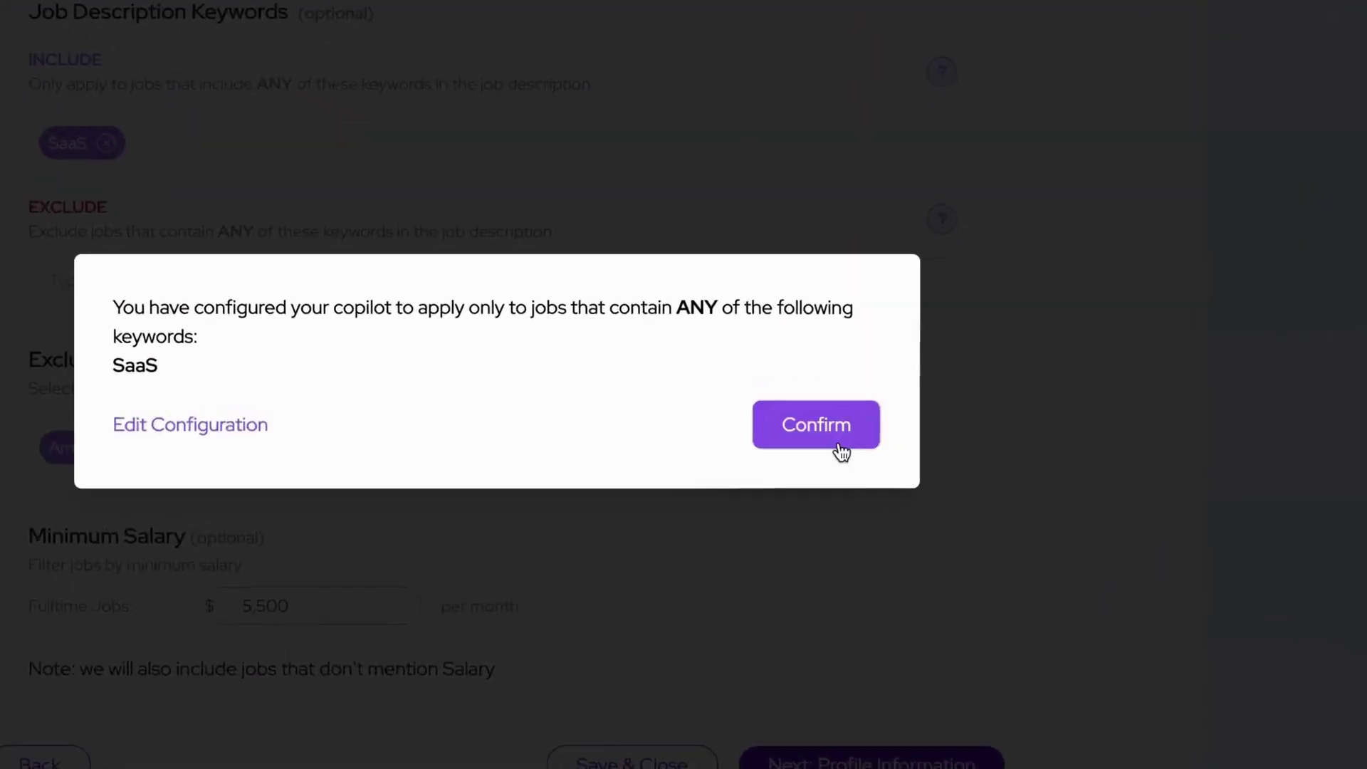
pyautogui.click(898, 426)
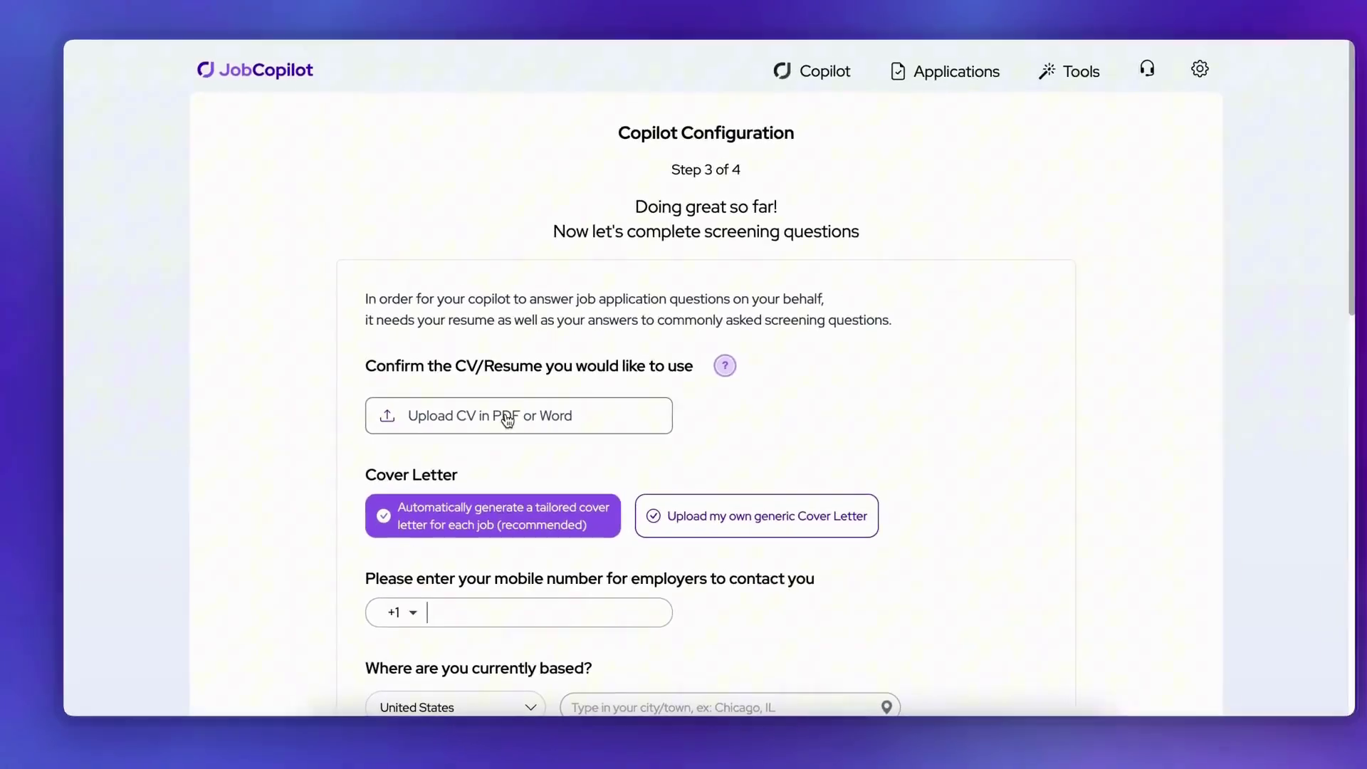
# Step: Upload Front End Resume.pdf as the copilot's CV and review its analysis
pyautogui.click(543, 432)
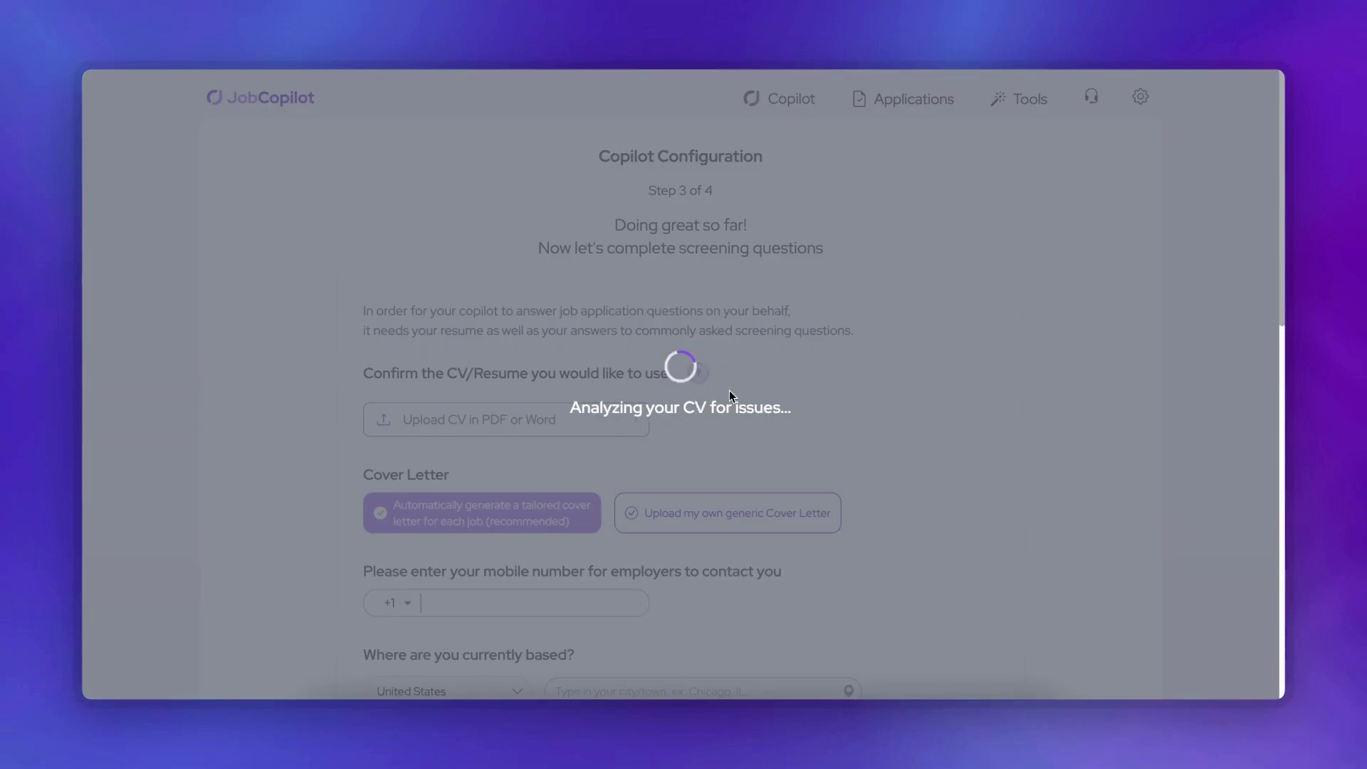
pyautogui.scroll(-3, 729, 391)
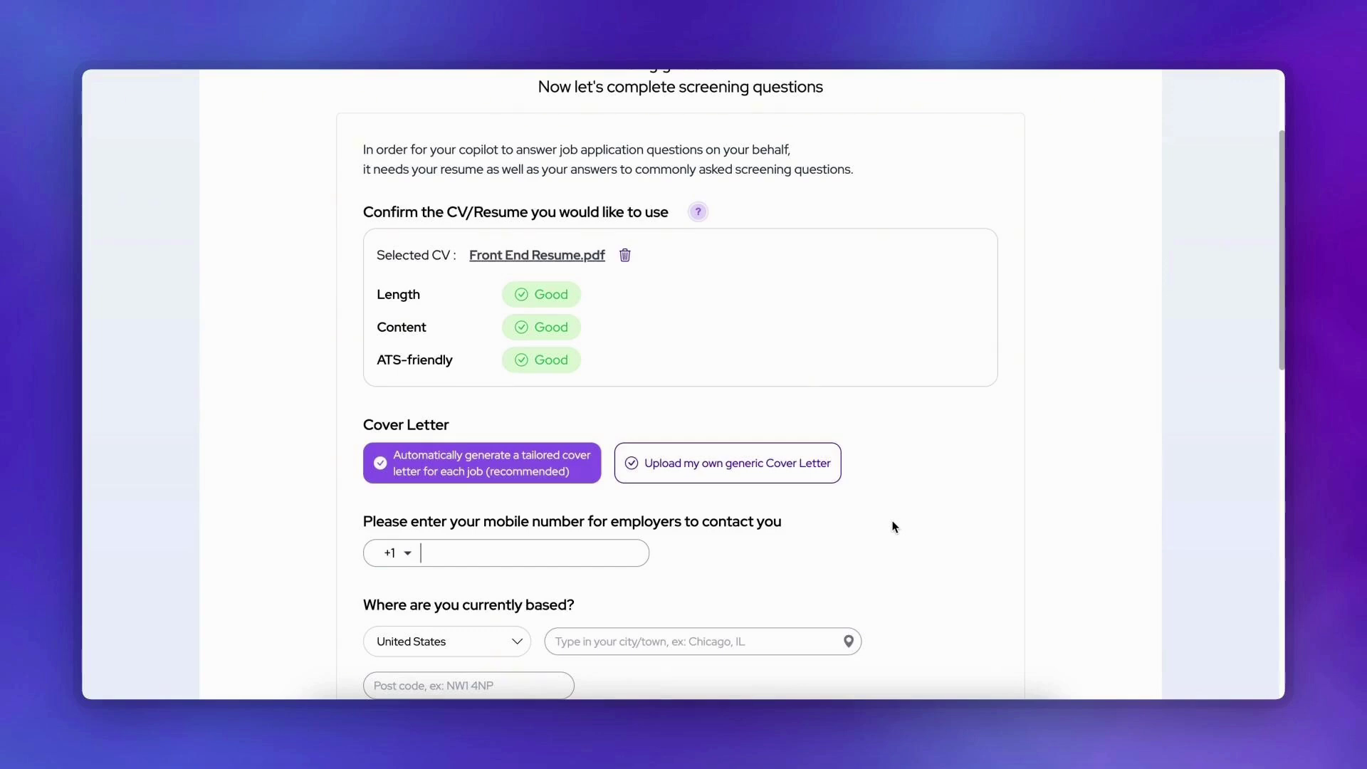
# Step: Enter the contact phone number, Chicago as the city, and the post code
pyautogui.scroll(-2, 819, 505)
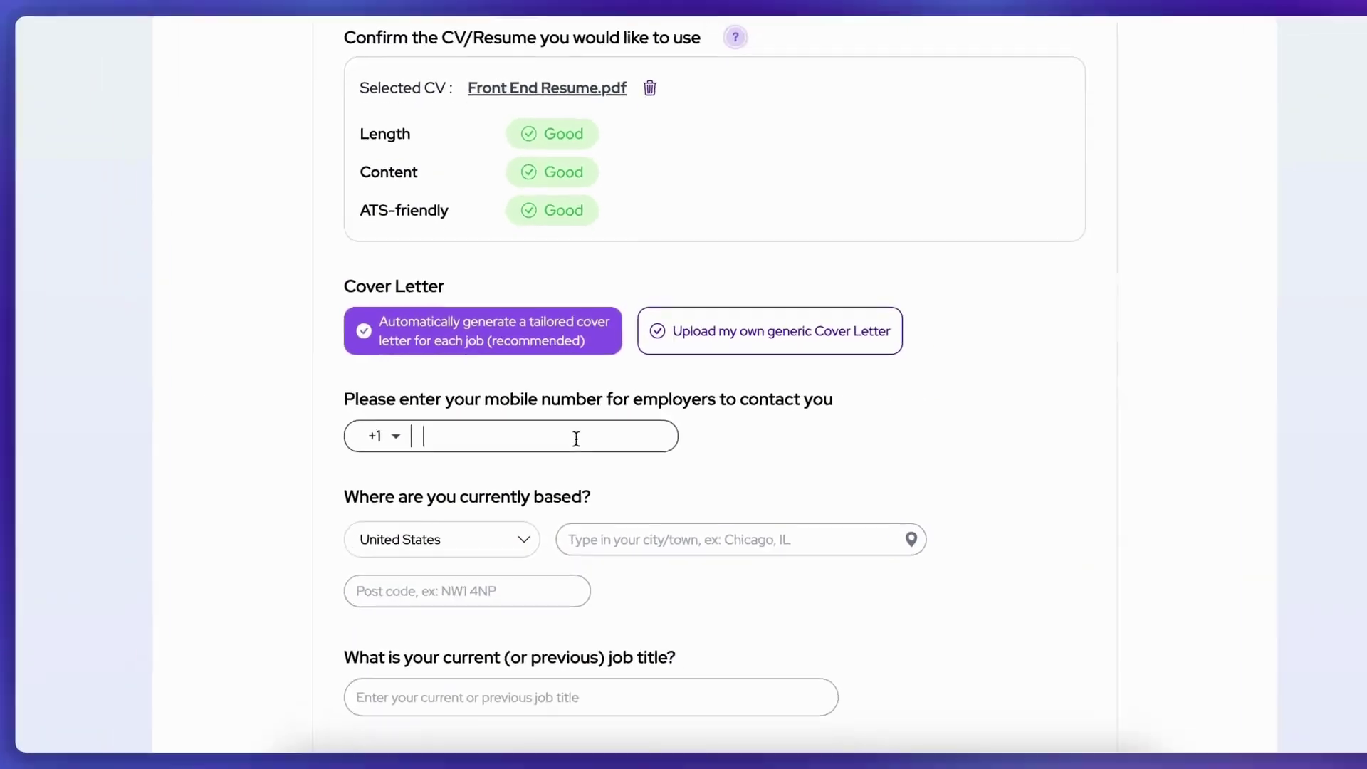
pyautogui.write('2345678910')
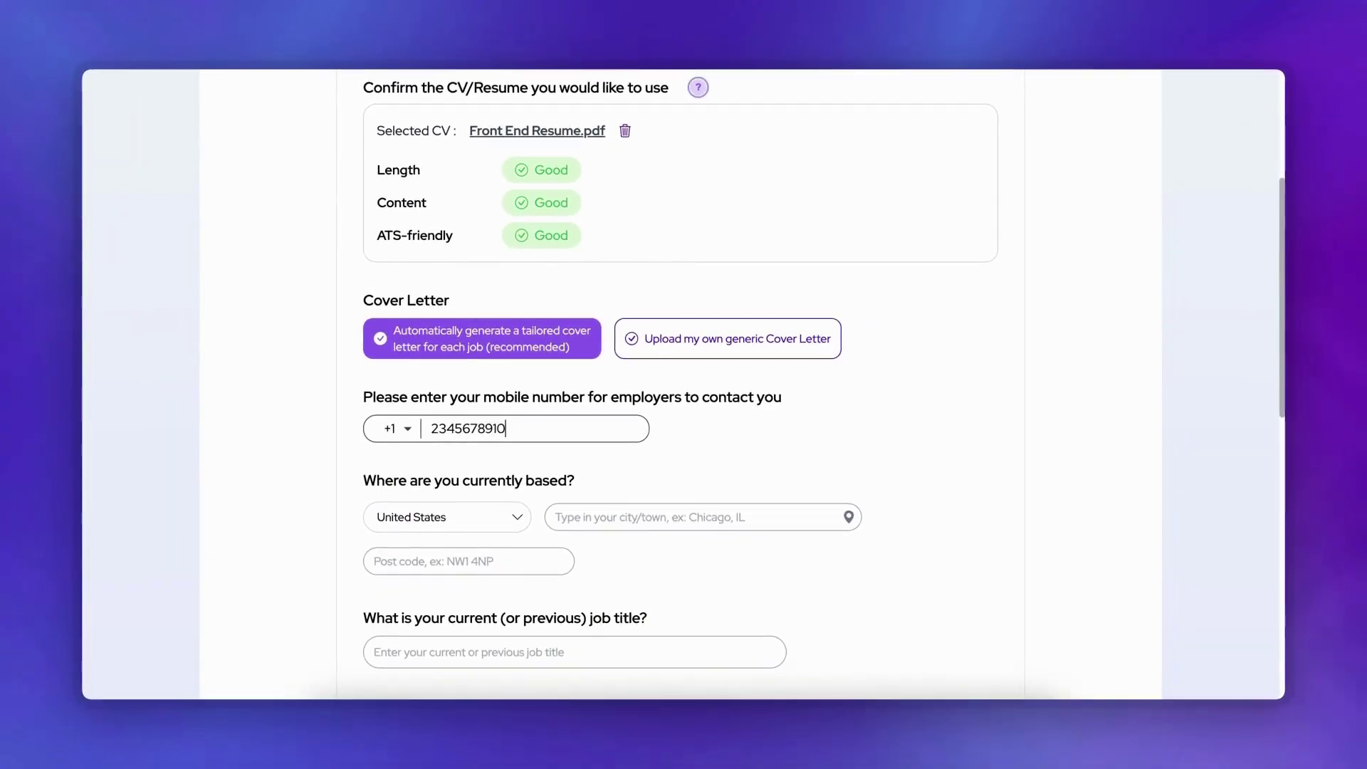
pyautogui.scroll(-1, 684, 385)
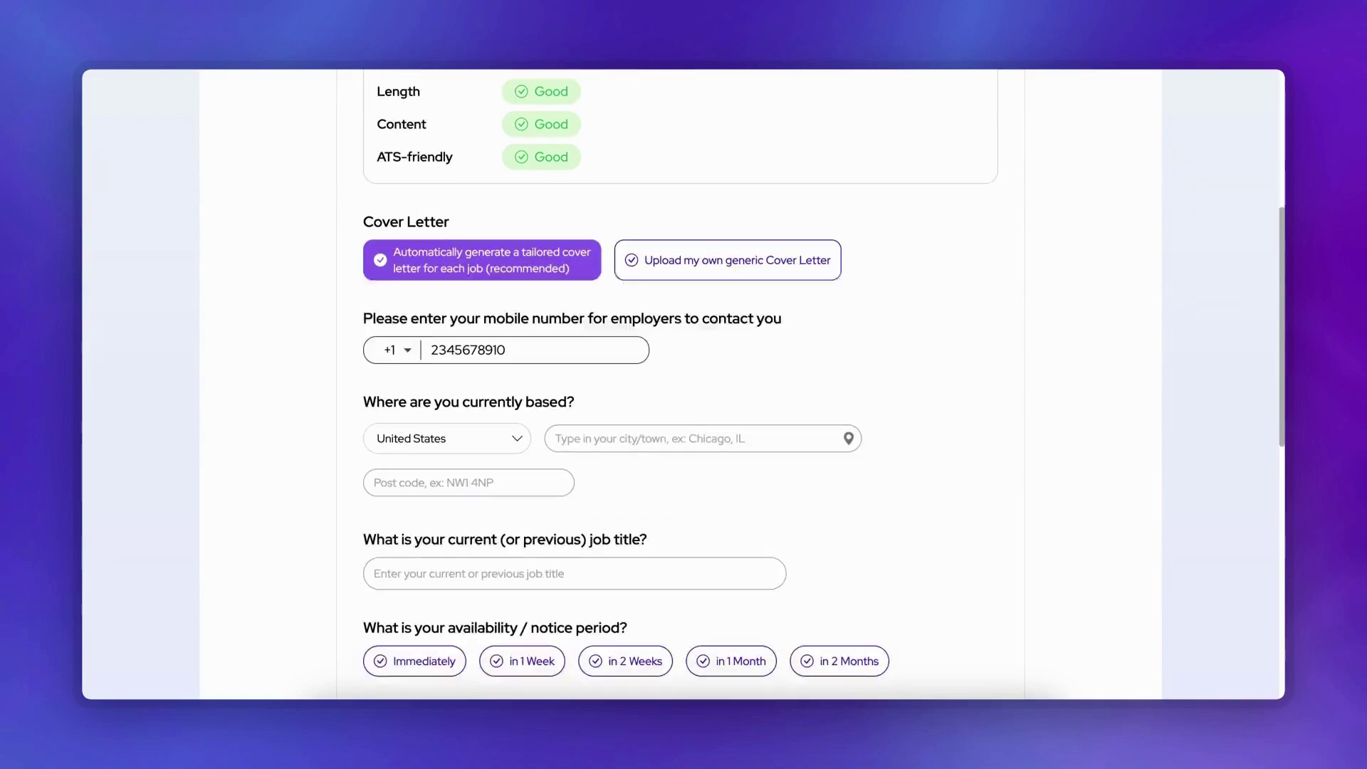
pyautogui.click(650, 524)
pyautogui.write('Chicago')
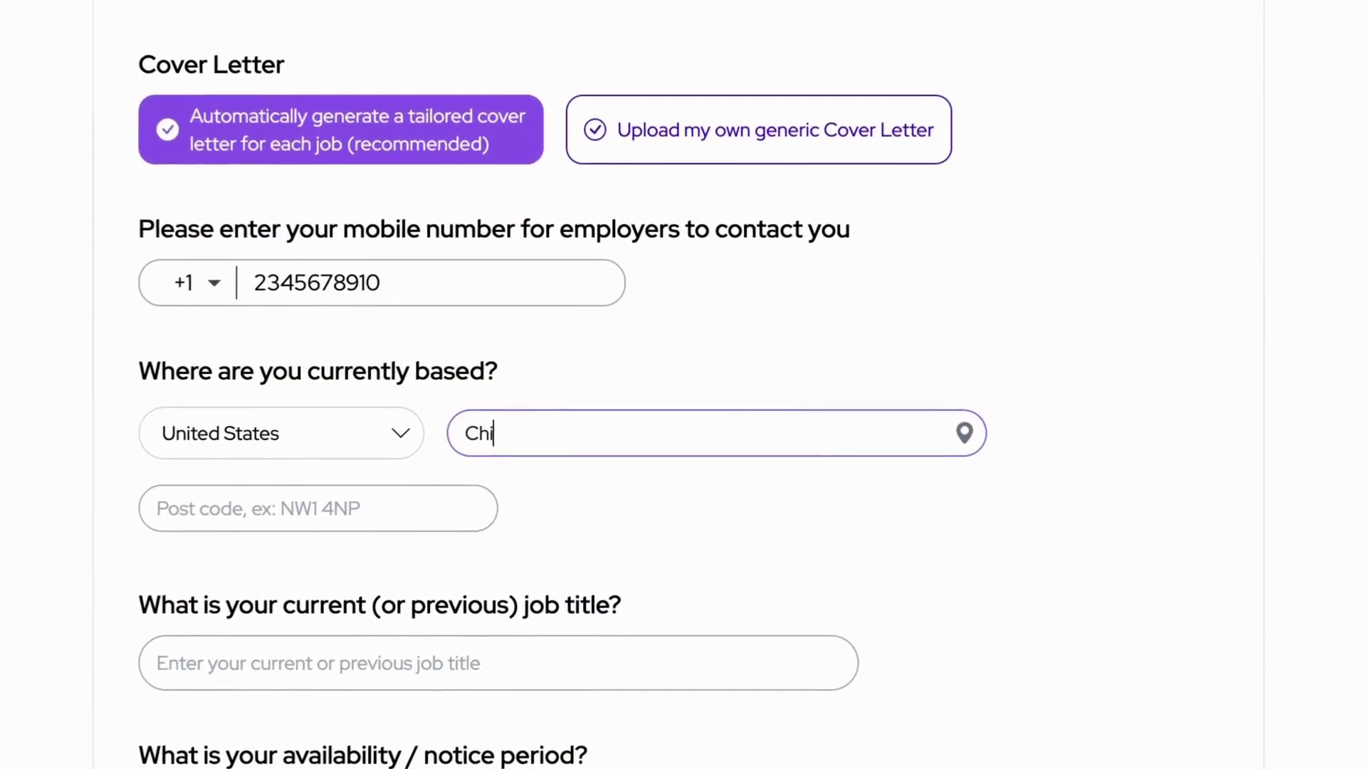
pyautogui.click(476, 506)
pyautogui.write('NW')
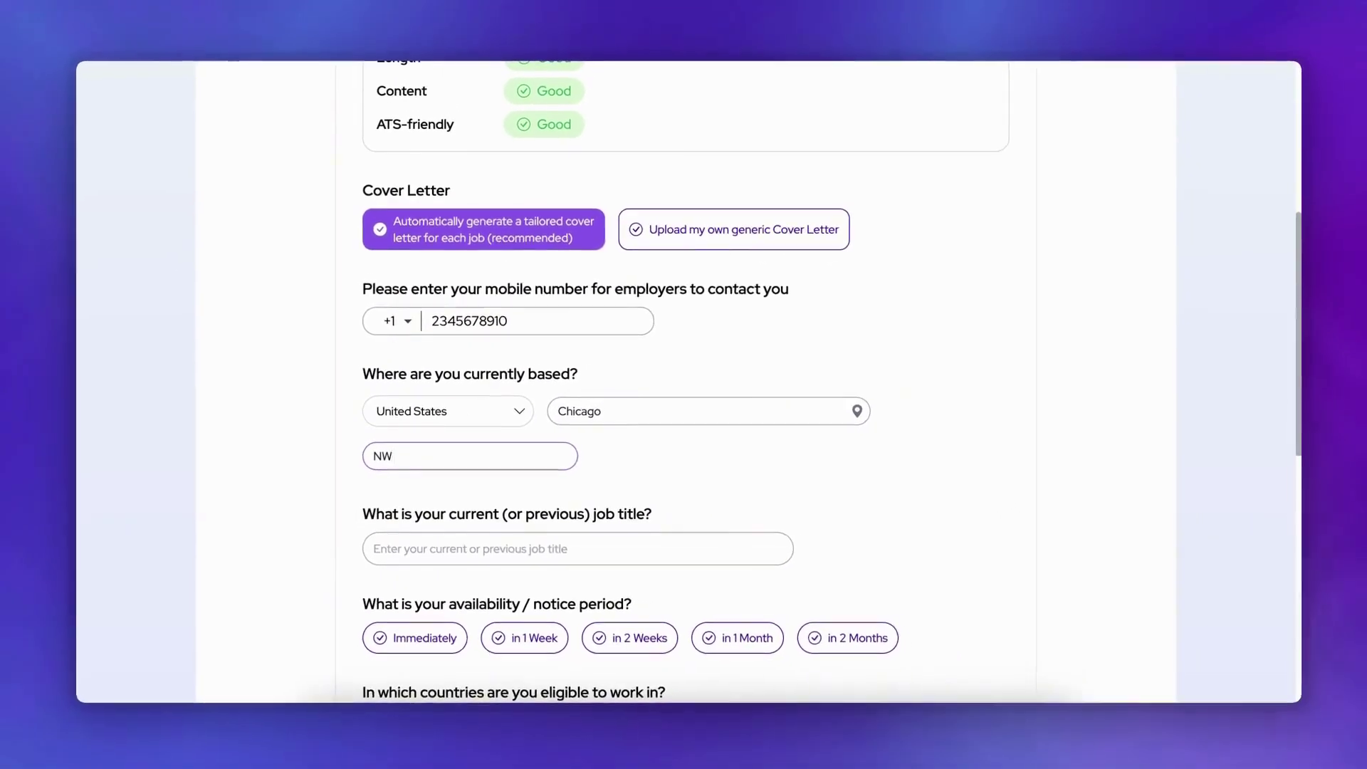
pyautogui.write('14PI')
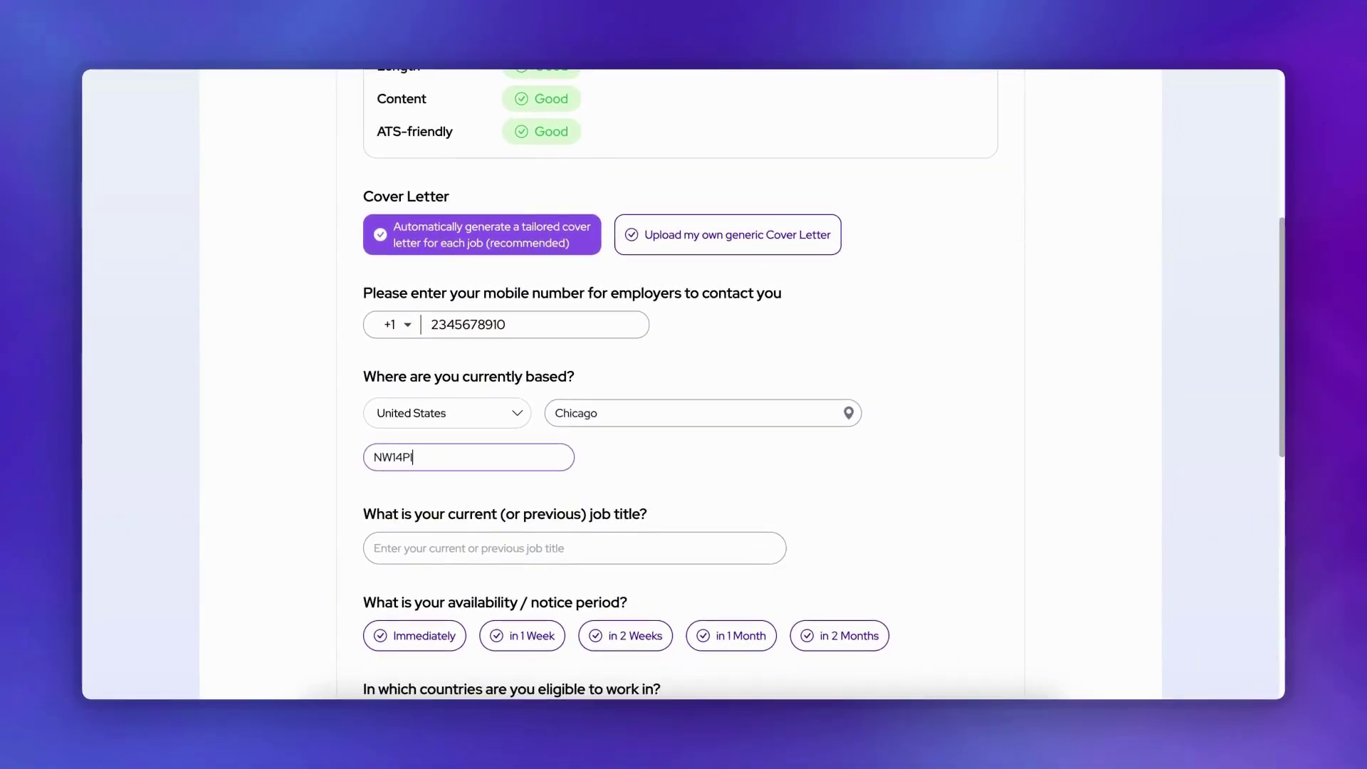
# Step: Set the job title to Front-End Developer, notice period to 2 weeks, and visa sponsorship to No
pyautogui.scroll(-2, 683, 384)
pyautogui.click(499, 427)
pyautogui.write('Front-End Developer')
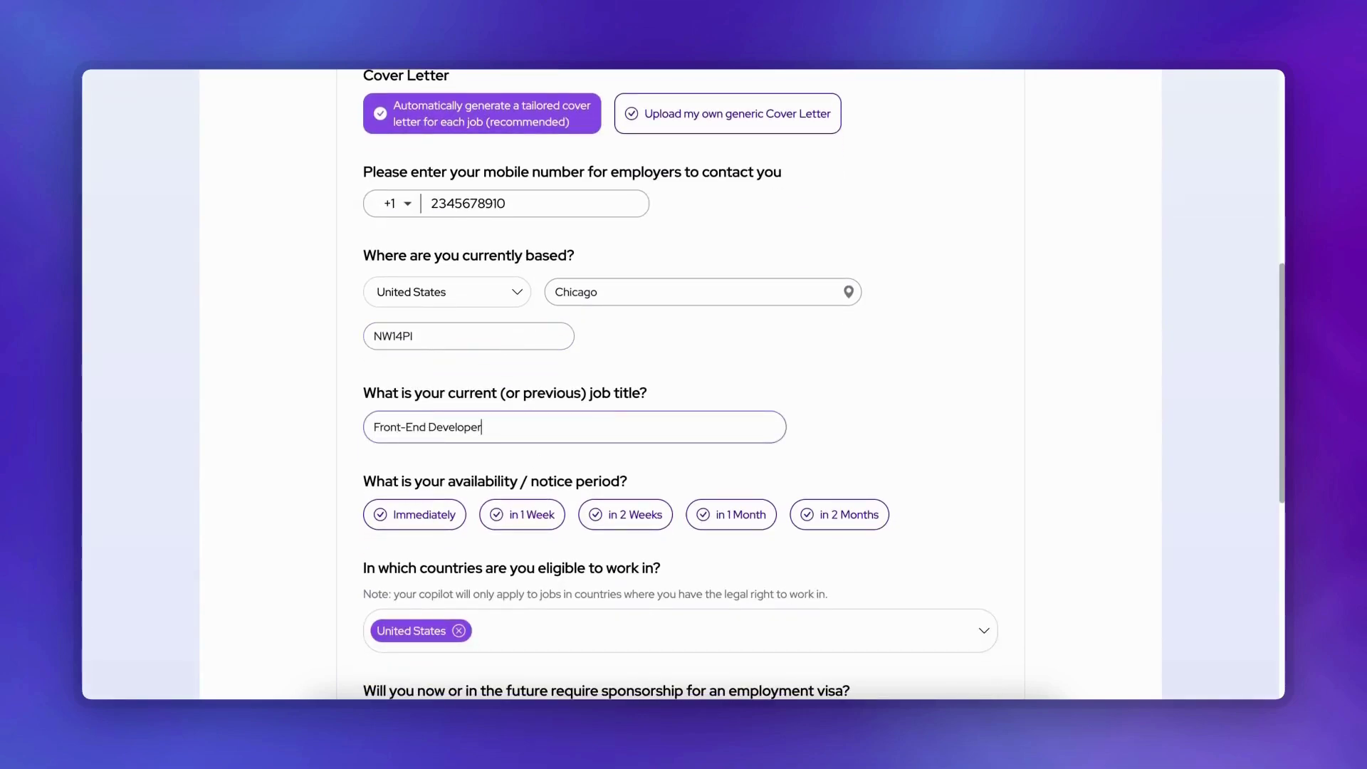
pyautogui.scroll(-2, 850, 388)
pyautogui.click(641, 399)
pyautogui.scroll(-3, 641, 413)
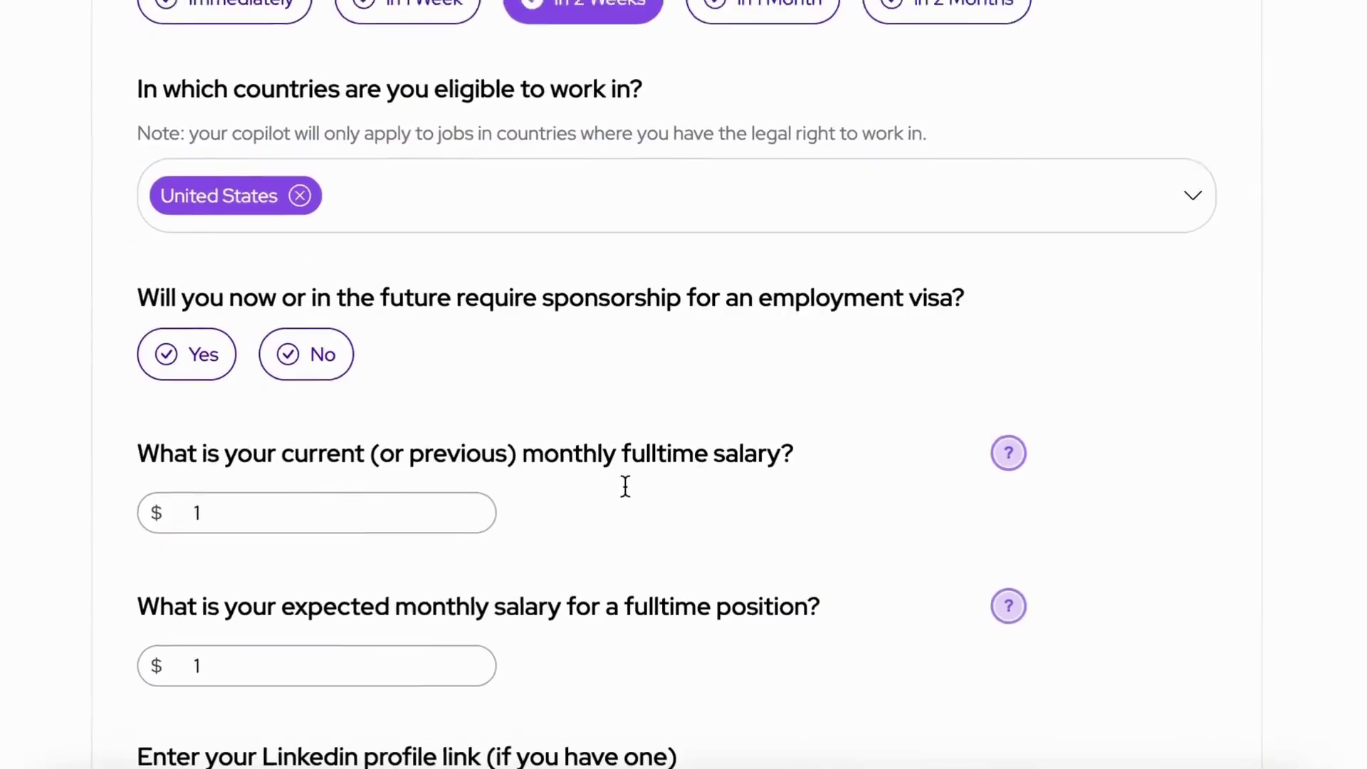
pyautogui.click(314, 356)
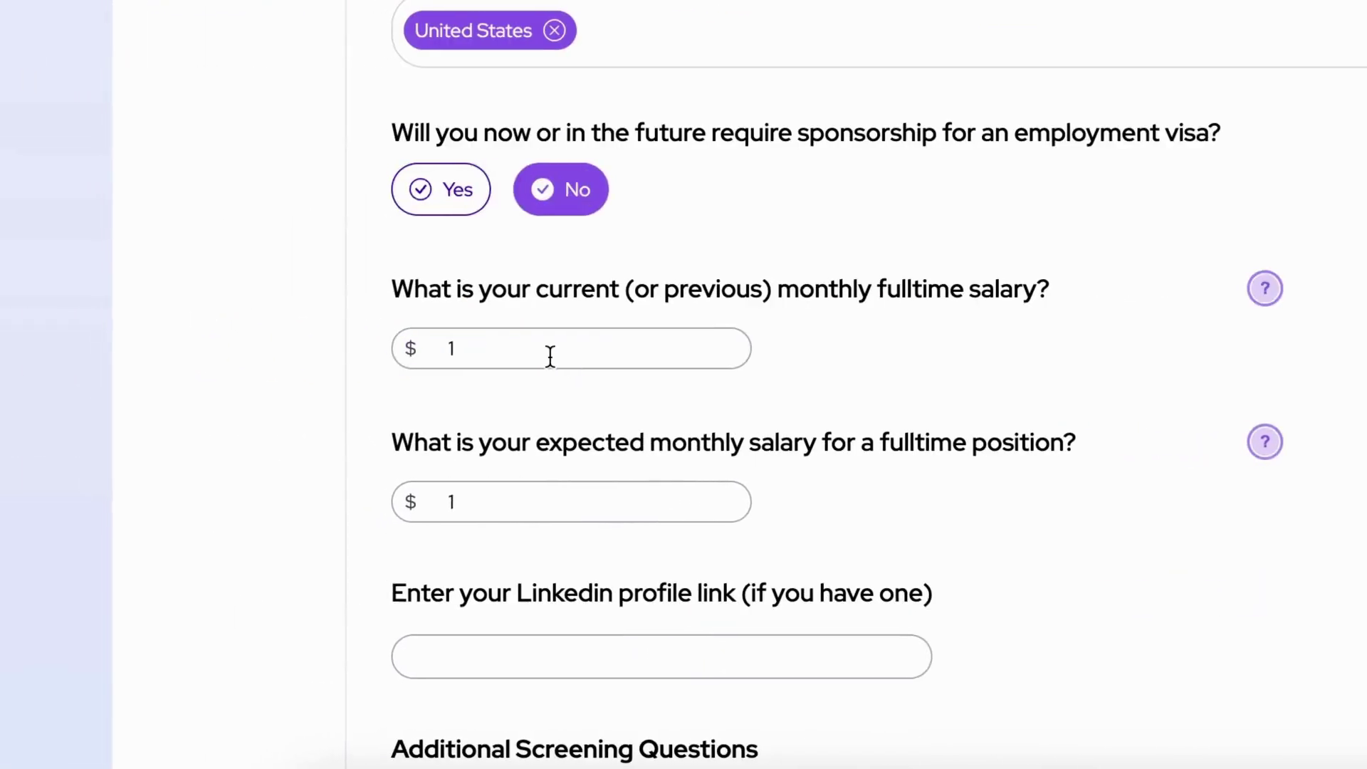
# Step: Set current salary to 5000 and expected salary to 8,000
pyautogui.doubleClick(530, 355)
pyautogui.write('5000')
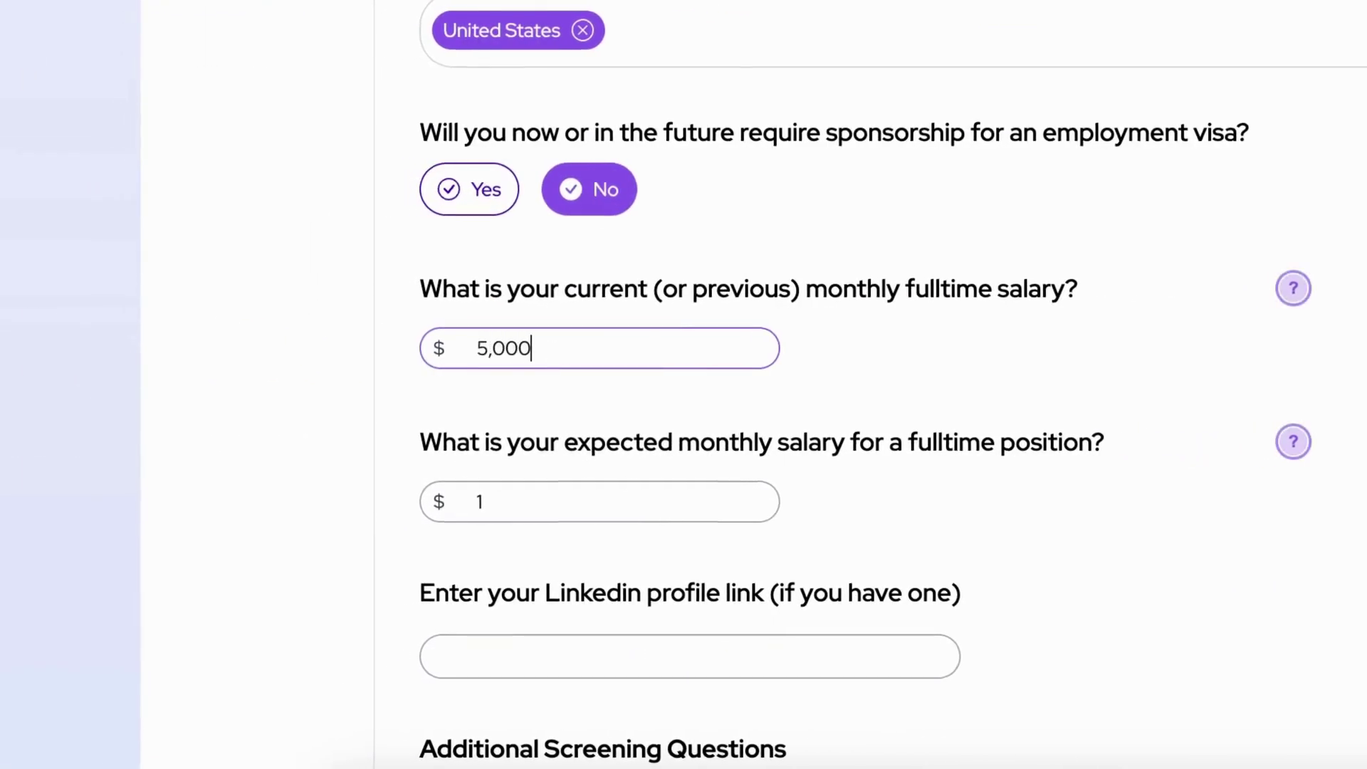
pyautogui.doubleClick(583, 502)
pyautogui.write('8,000')
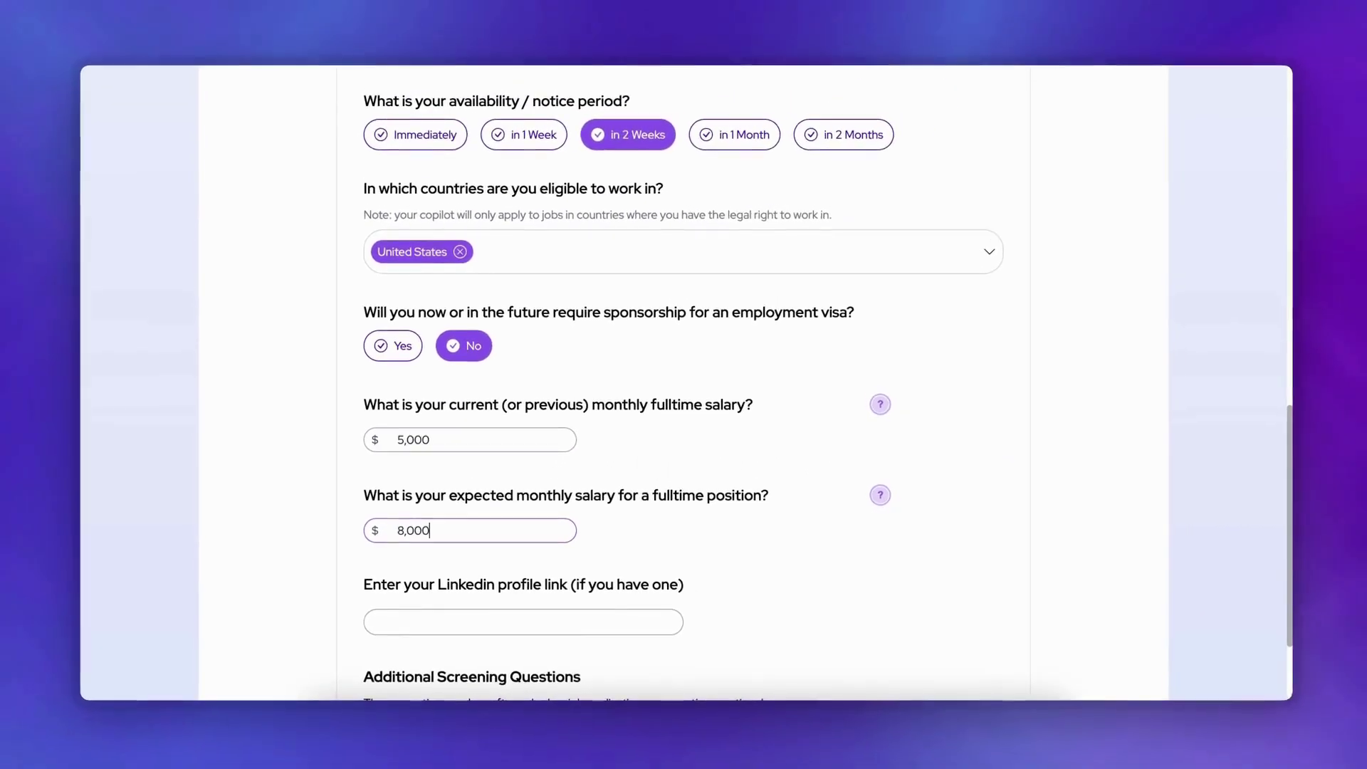
# Step: Answer the screening questions with Amazon as current company and continue to Final Configuration
pyautogui.scroll(-2, 673, 513)
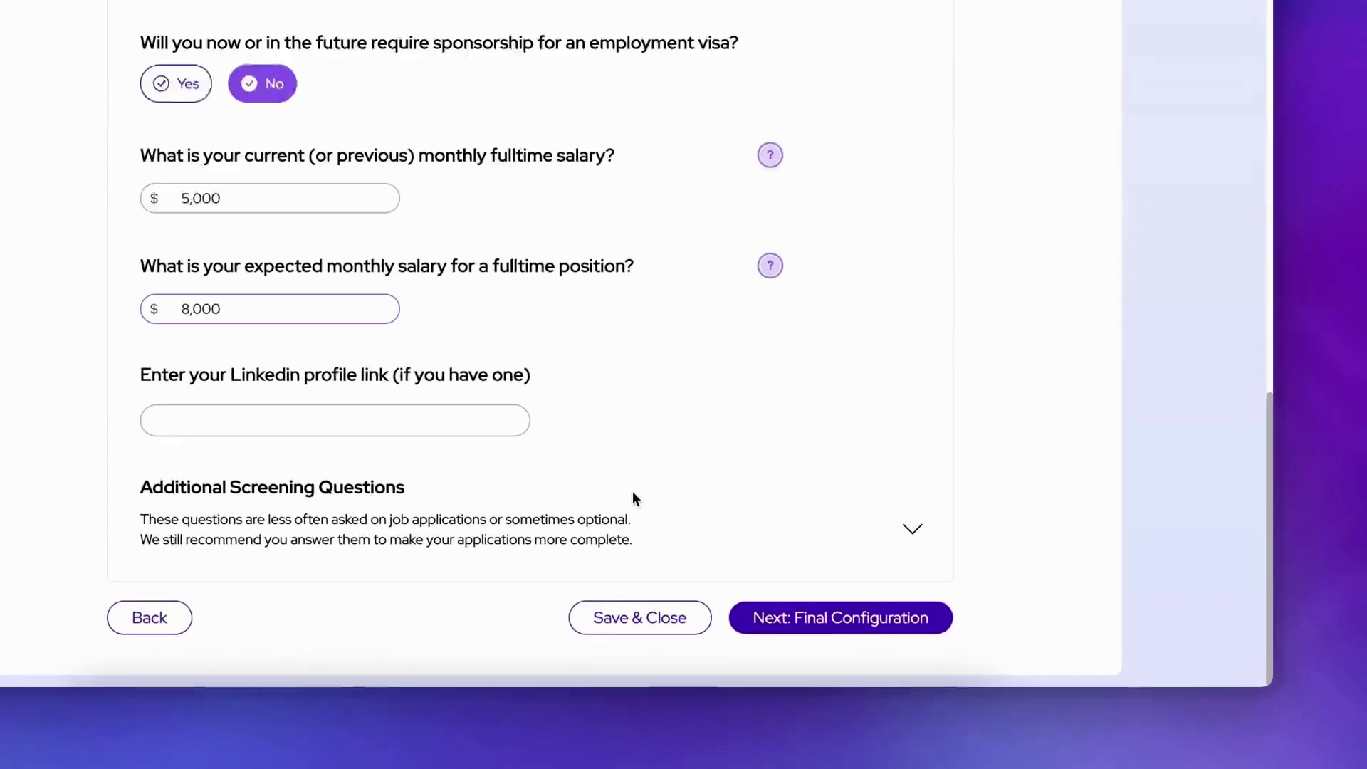
pyautogui.click(912, 529)
pyautogui.scroll(-4, 902, 399)
pyautogui.click(520, 346)
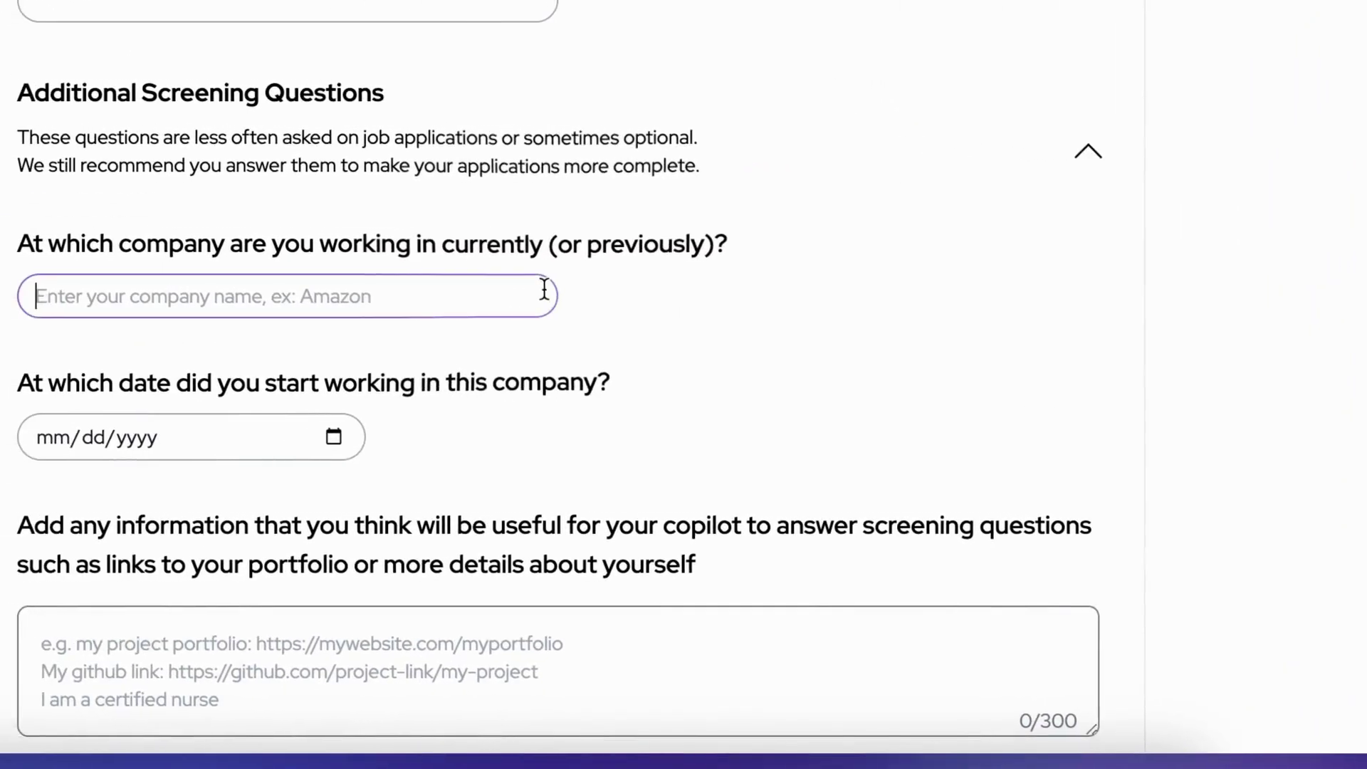
pyautogui.write('Amazon')
pyautogui.click(537, 440)
pyautogui.scroll(-10, 461, 510)
pyautogui.click(819, 591)
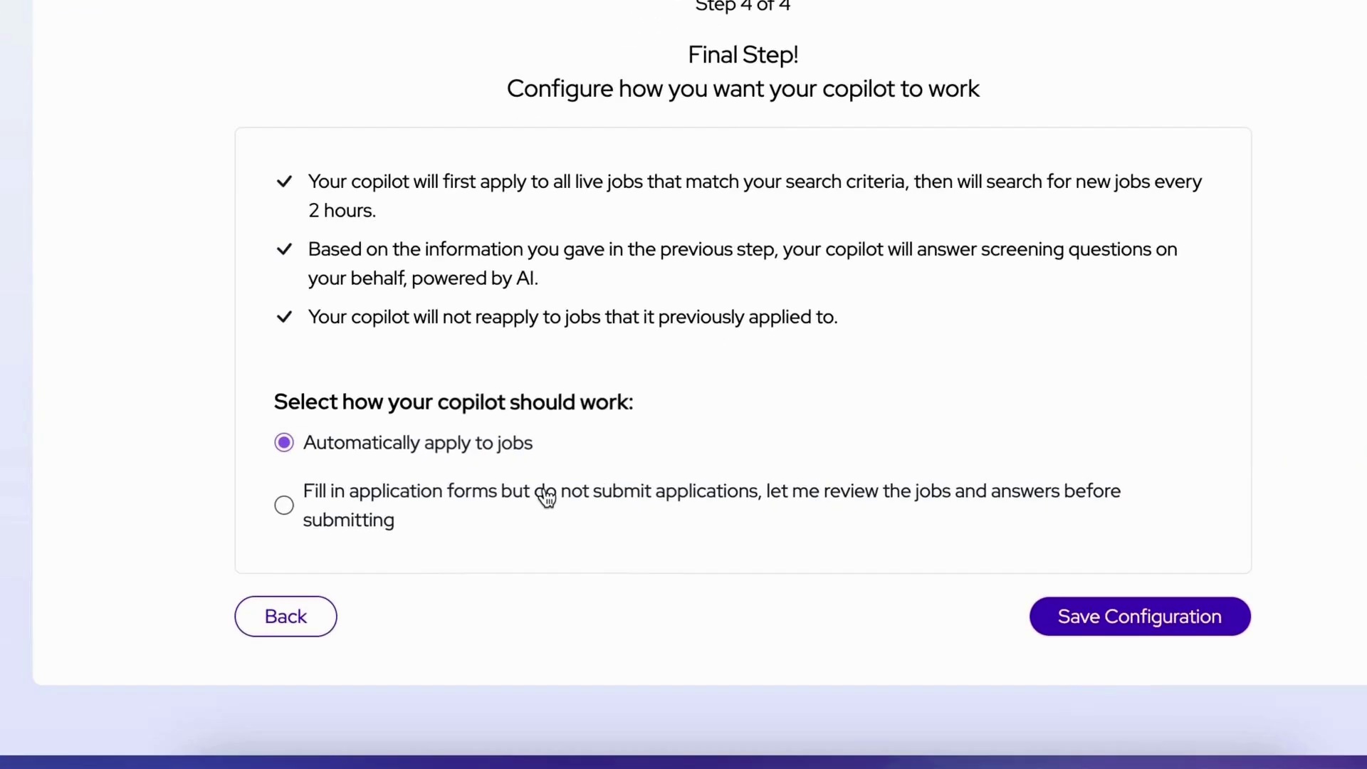
# Step: Choose the copilot's job-applying mode on the Final Step and save the configuration
pyautogui.click(547, 498)
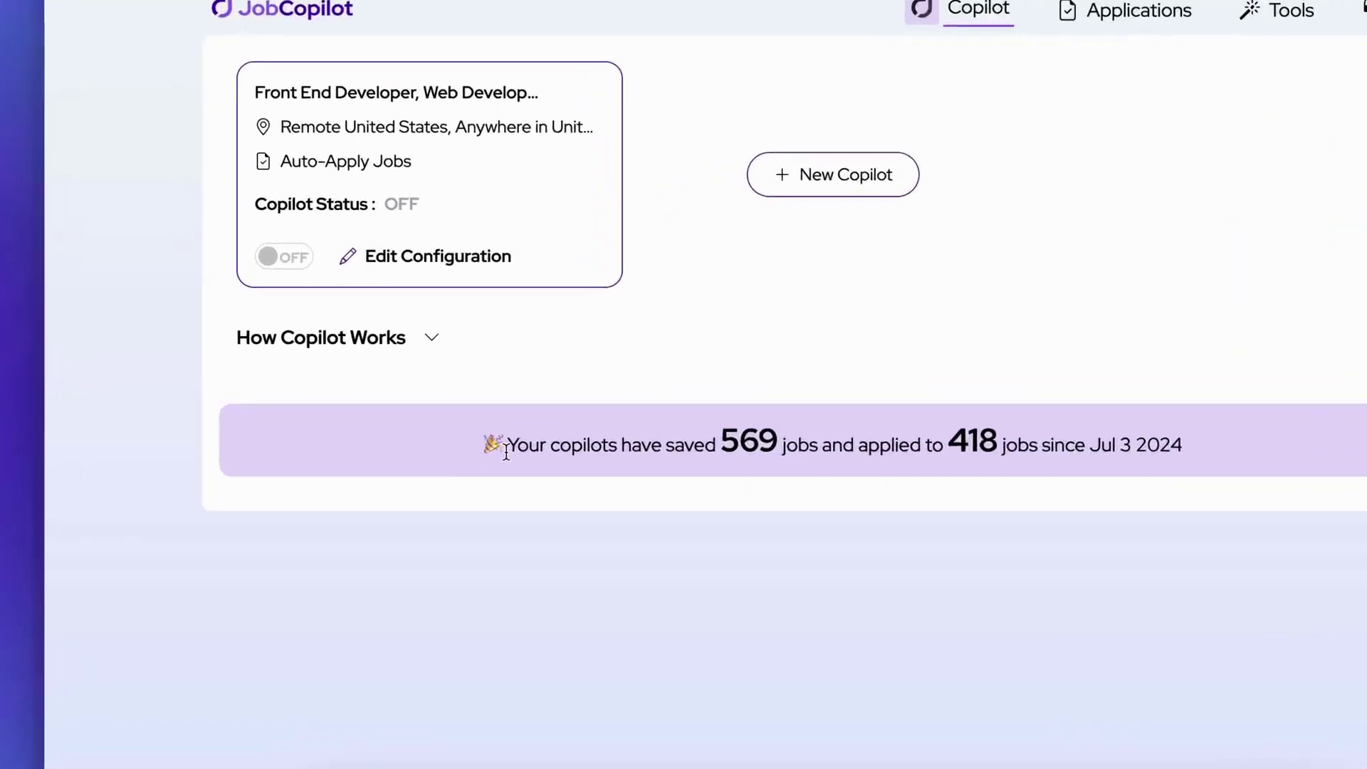
# Step: Go to the Applications tab to see the Saved (200), Applied (415), Interviewing and Offer lists
pyautogui.moveTo(434, 430); pyautogui.dragTo(1060, 442)
pyautogui.click(858, 481)
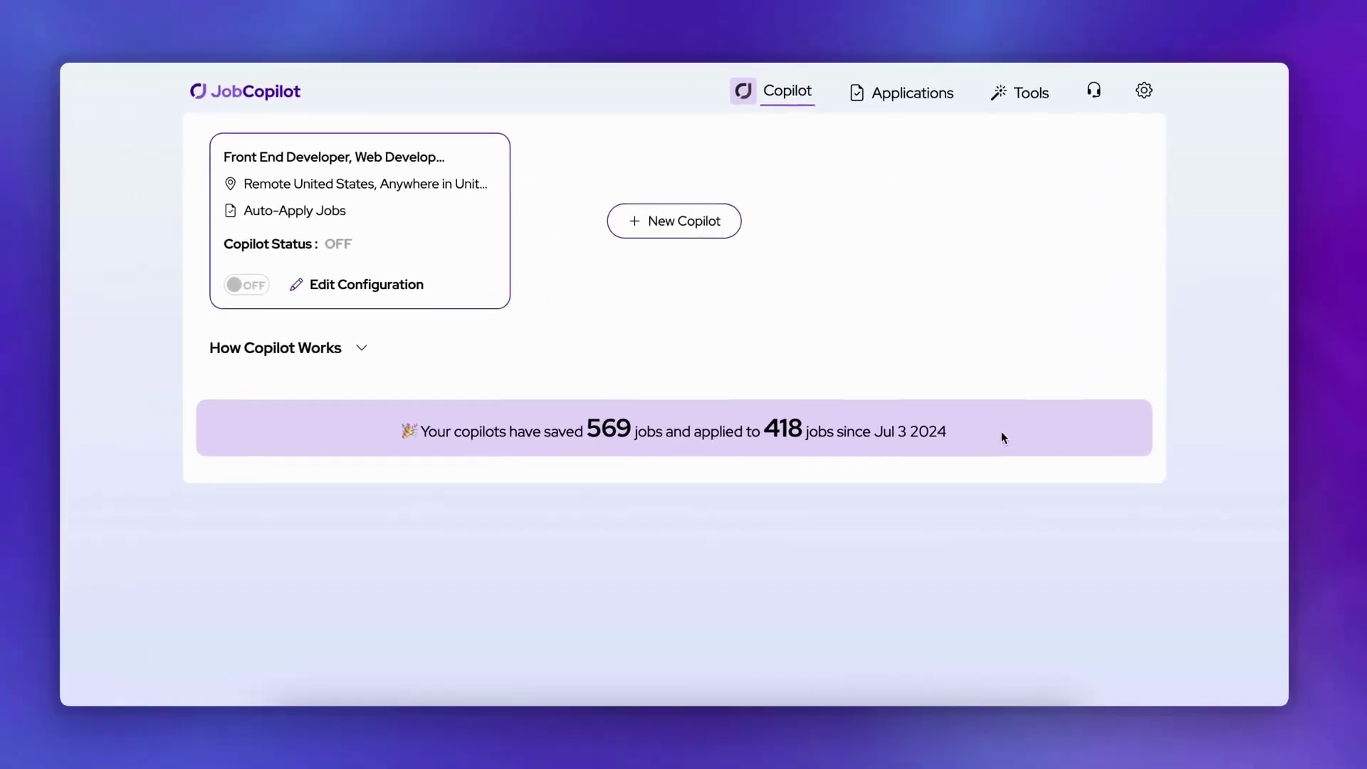
pyautogui.click(922, 102)
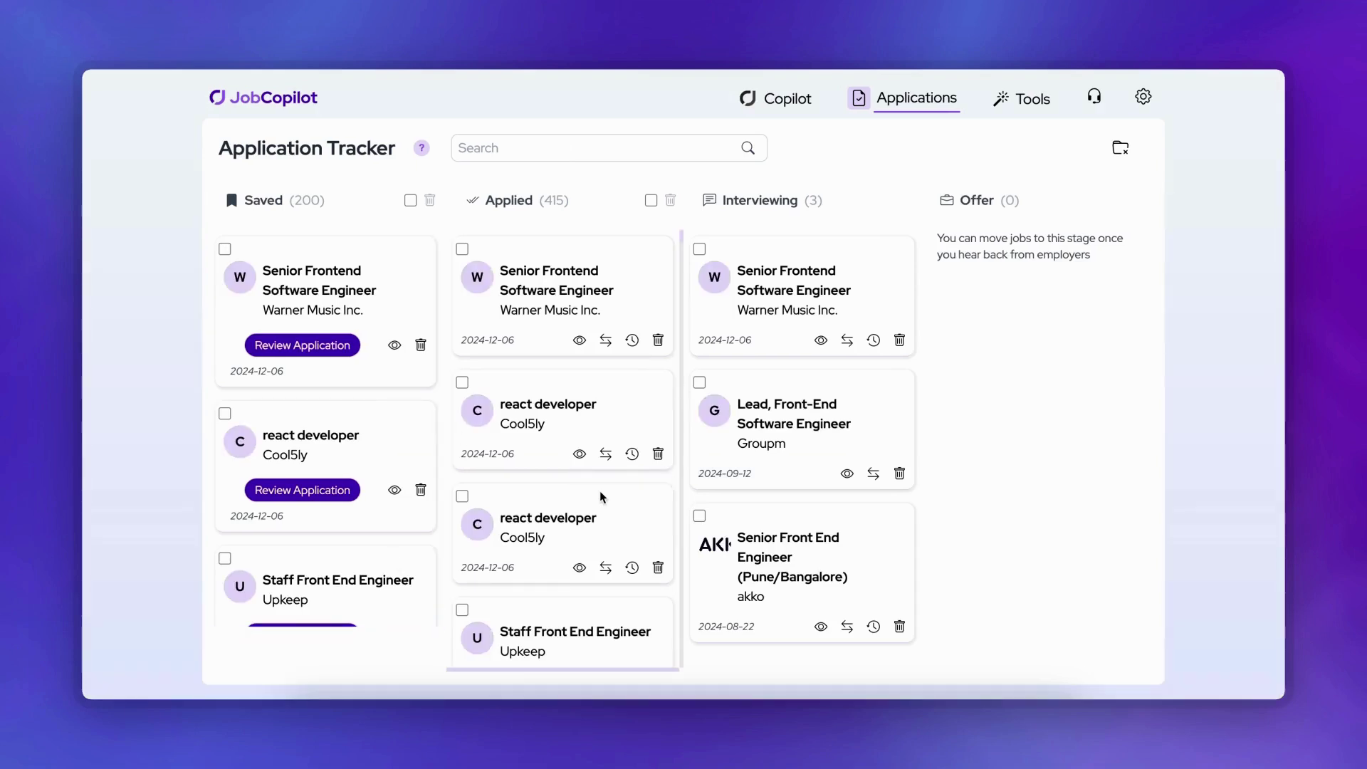
pyautogui.scroll(-3, 599, 497)
pyautogui.scroll(3, 599, 497)
pyautogui.click(578, 340)
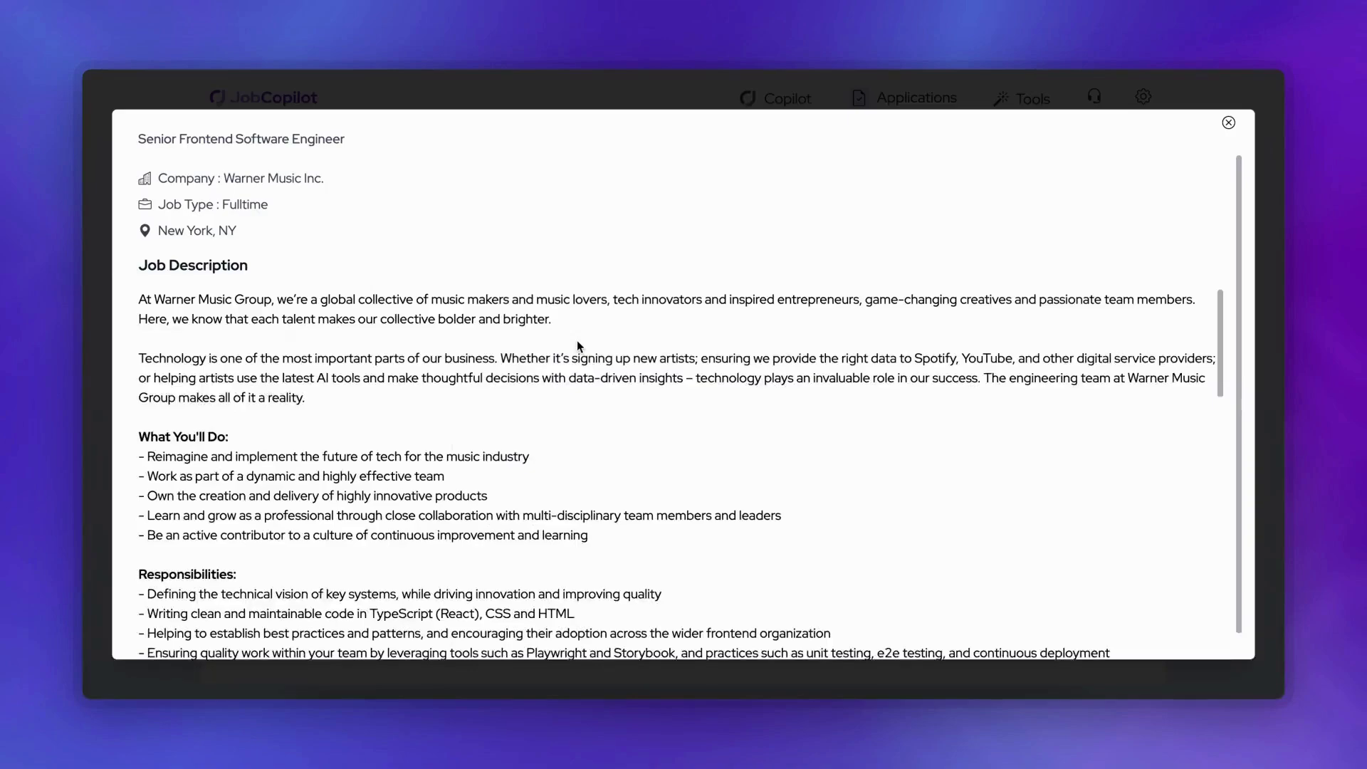
pyautogui.scroll(-3, 762, 507)
pyautogui.scroll(-10, 762, 508)
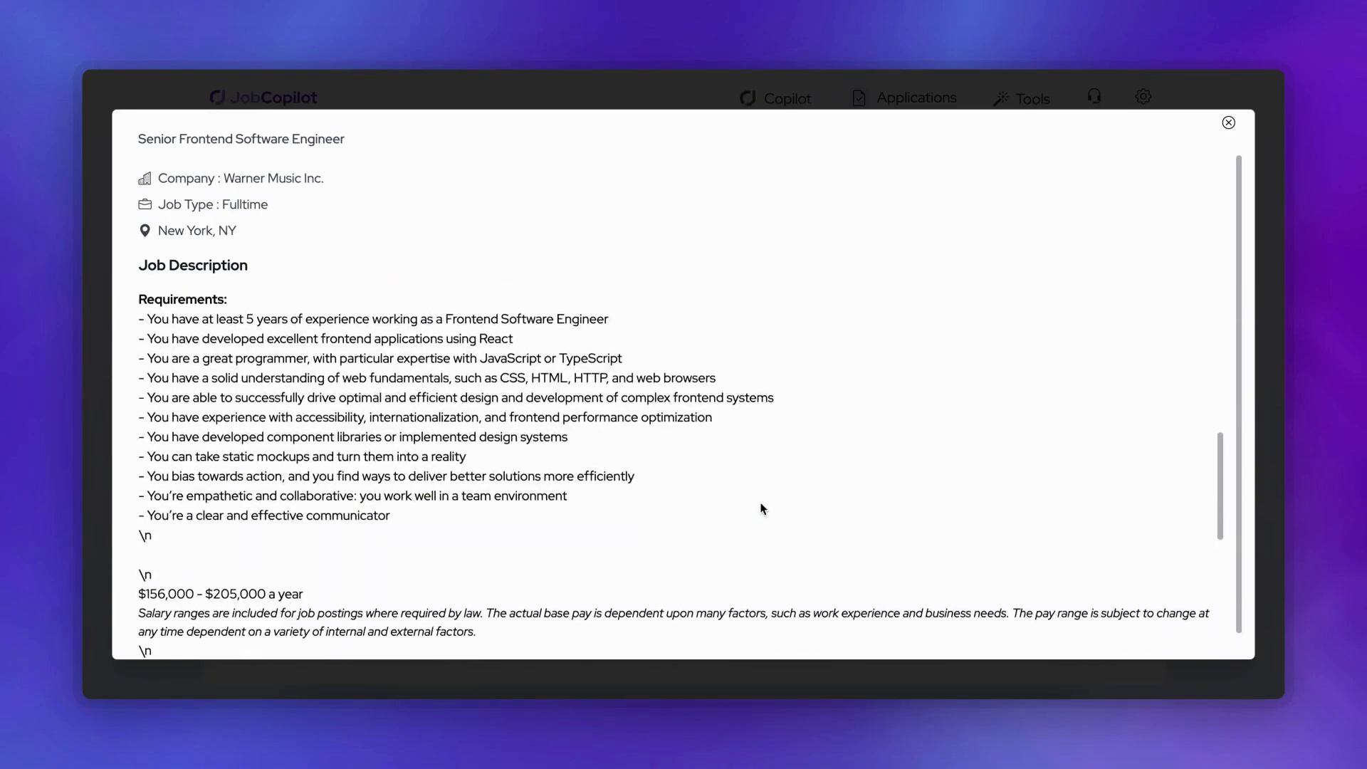
pyautogui.scroll(9, 762, 508)
pyautogui.scroll(5, 762, 508)
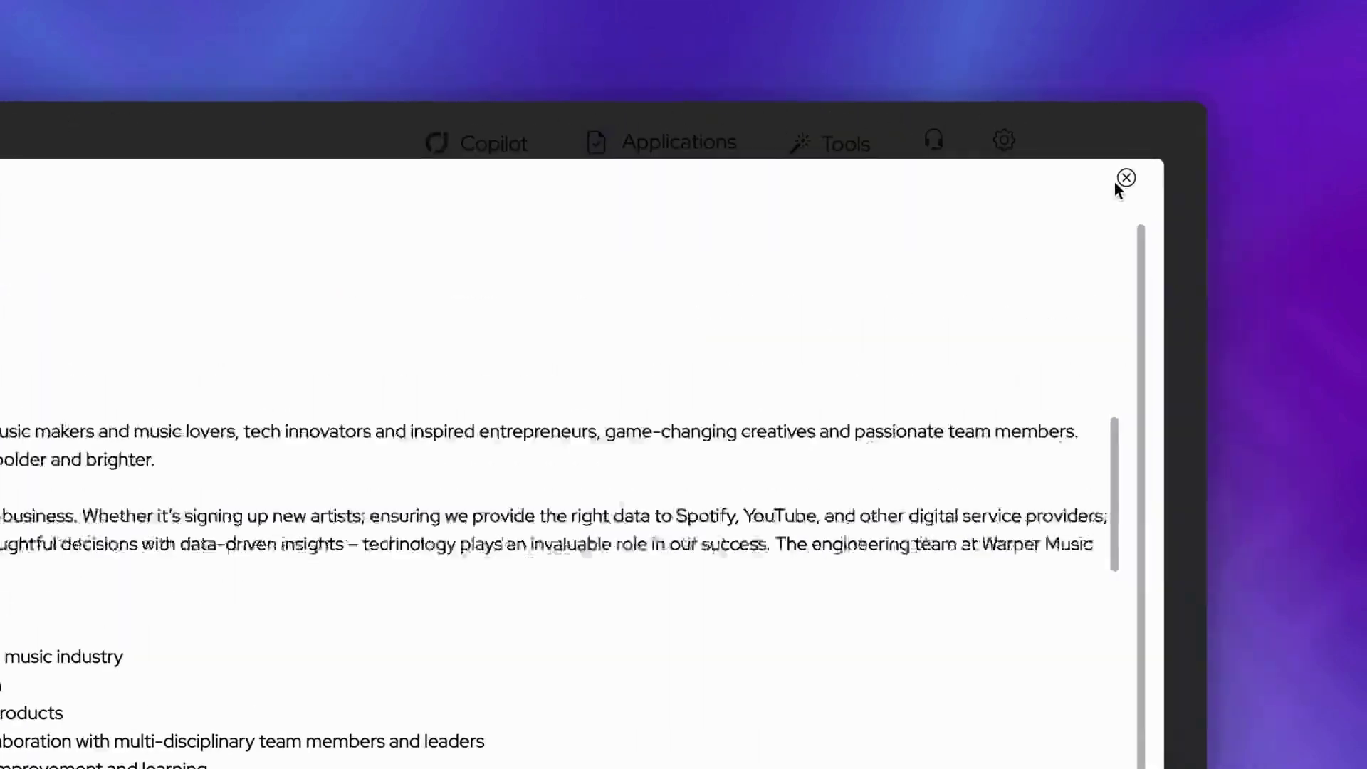
pyautogui.click(1228, 122)
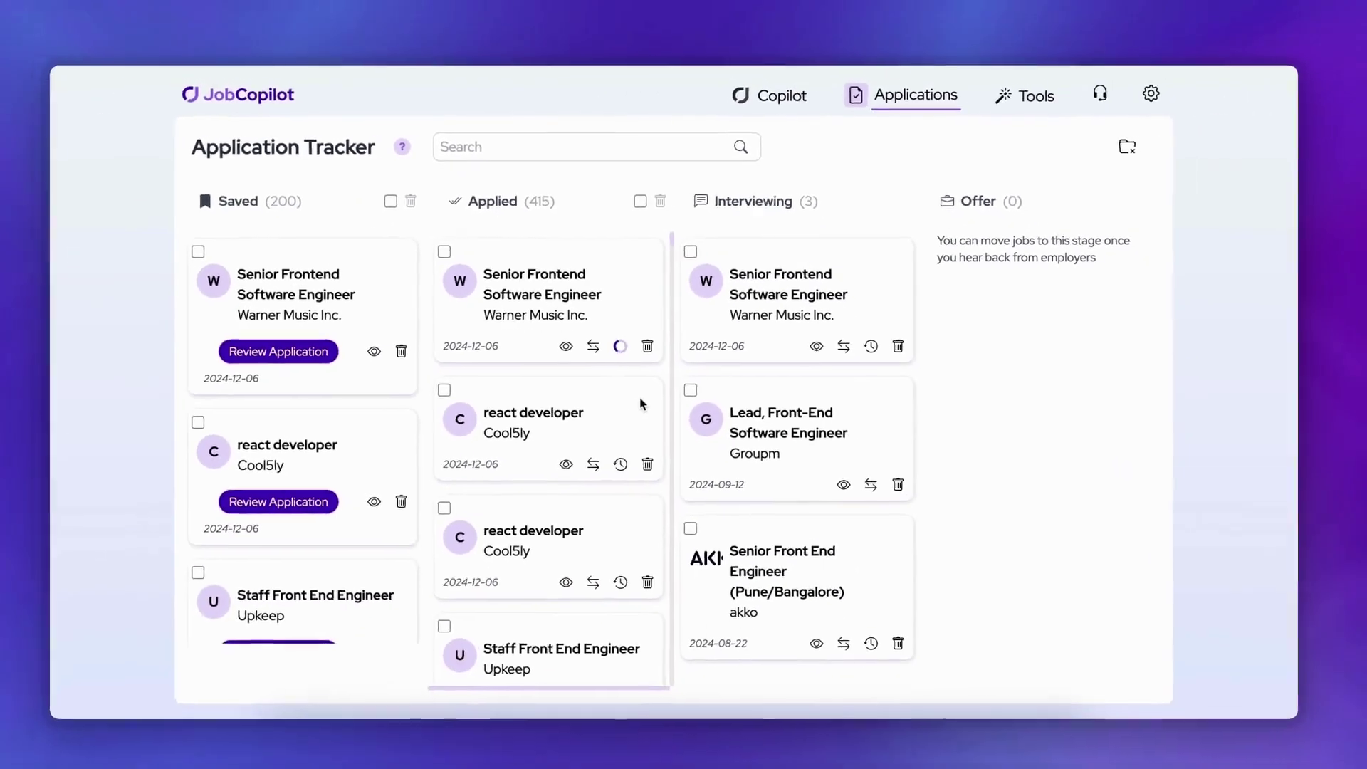
pyautogui.click(432, 481)
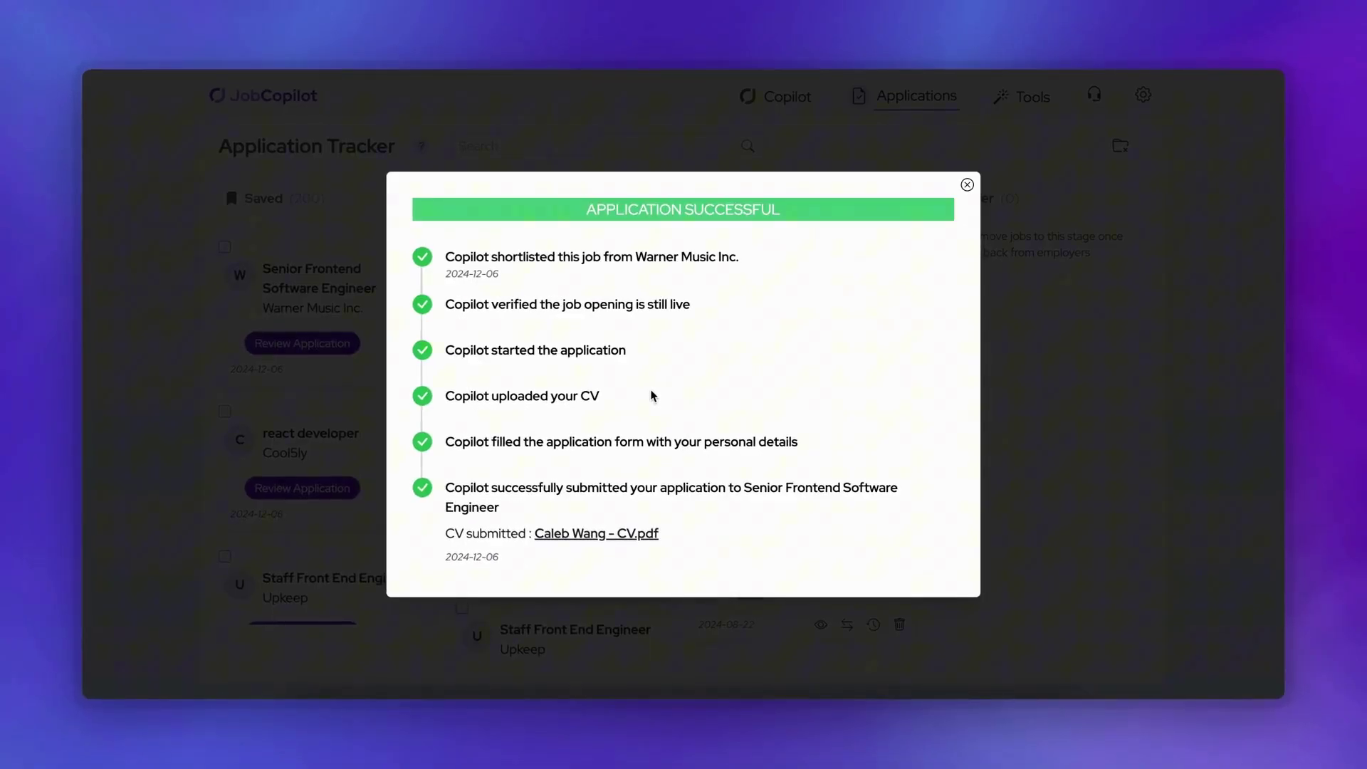
pyautogui.click(968, 186)
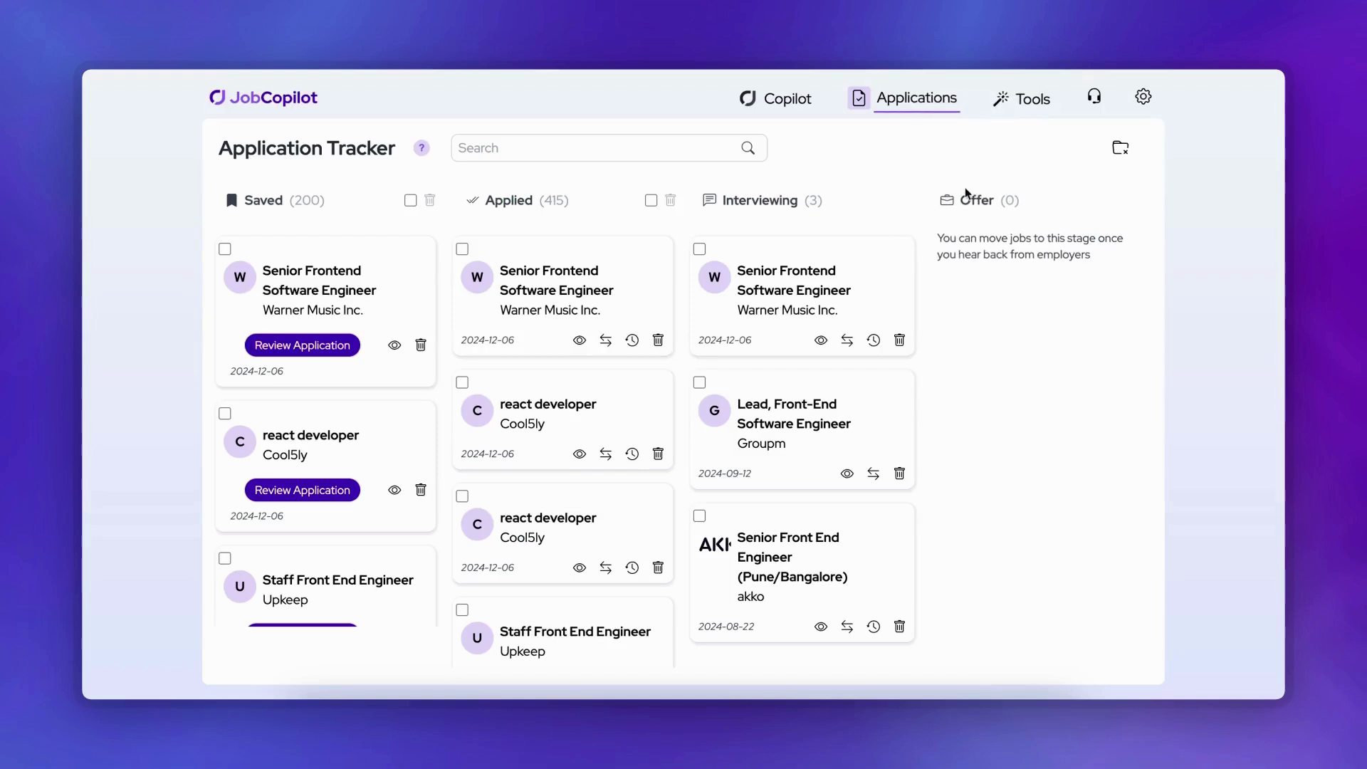
# Step: Change the Warner Music Senior Frontend Software Engineer card's stage to Interviewing
pyautogui.click(605, 340)
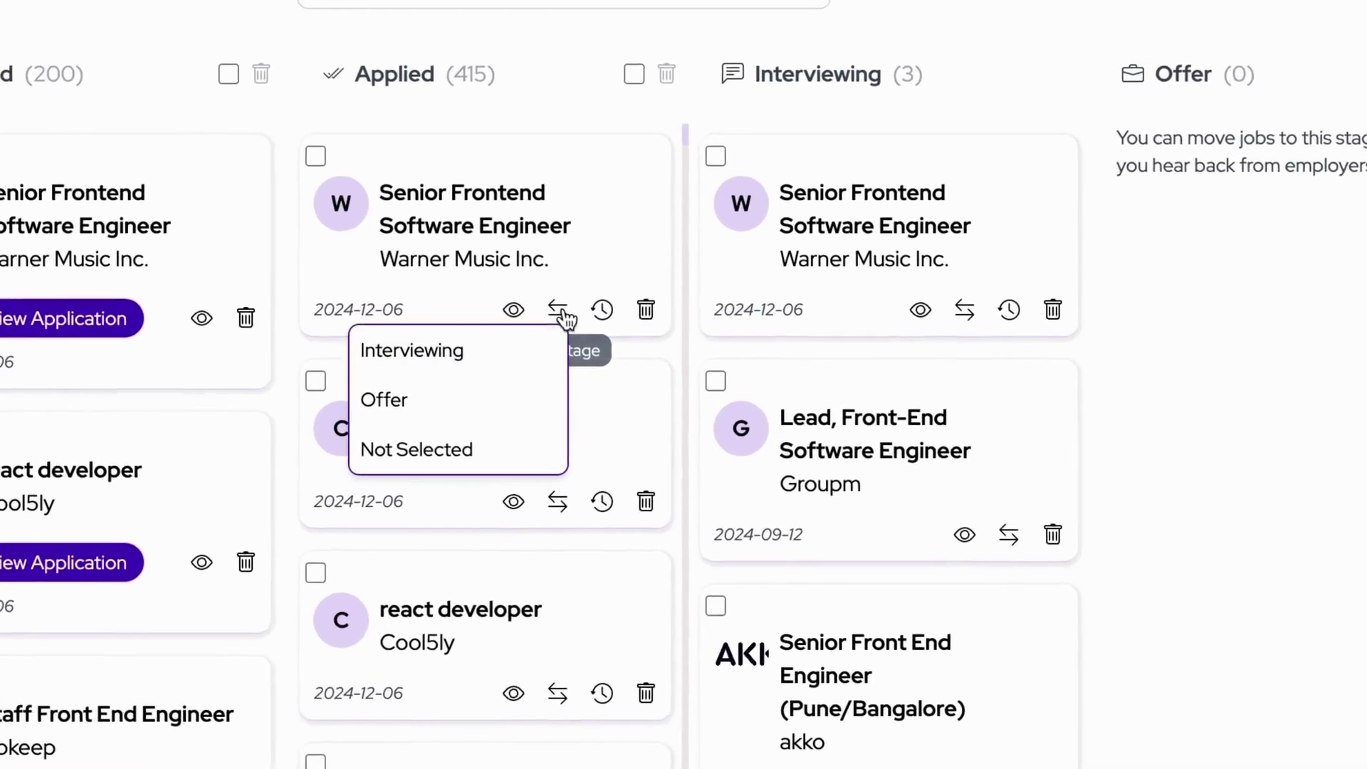
pyautogui.click(551, 368)
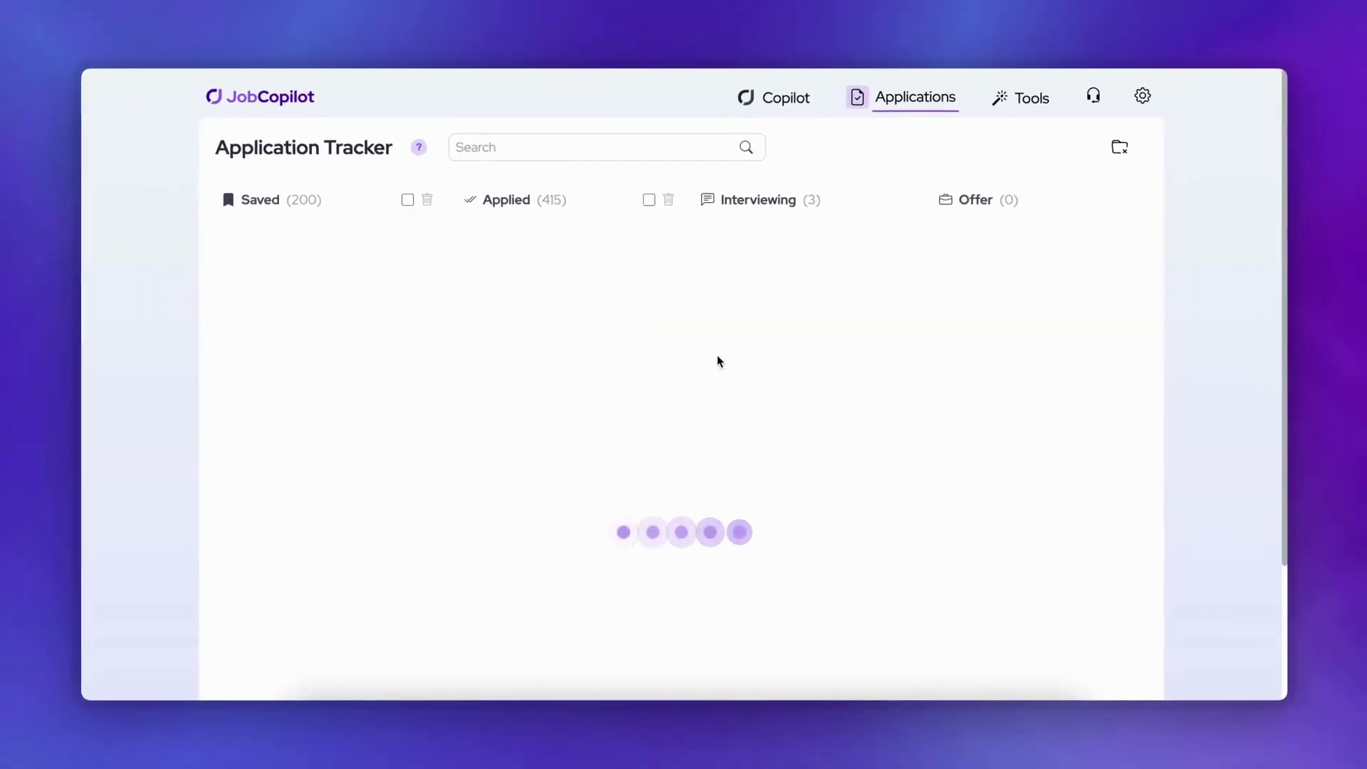
pyautogui.scroll(-10, 390, 463)
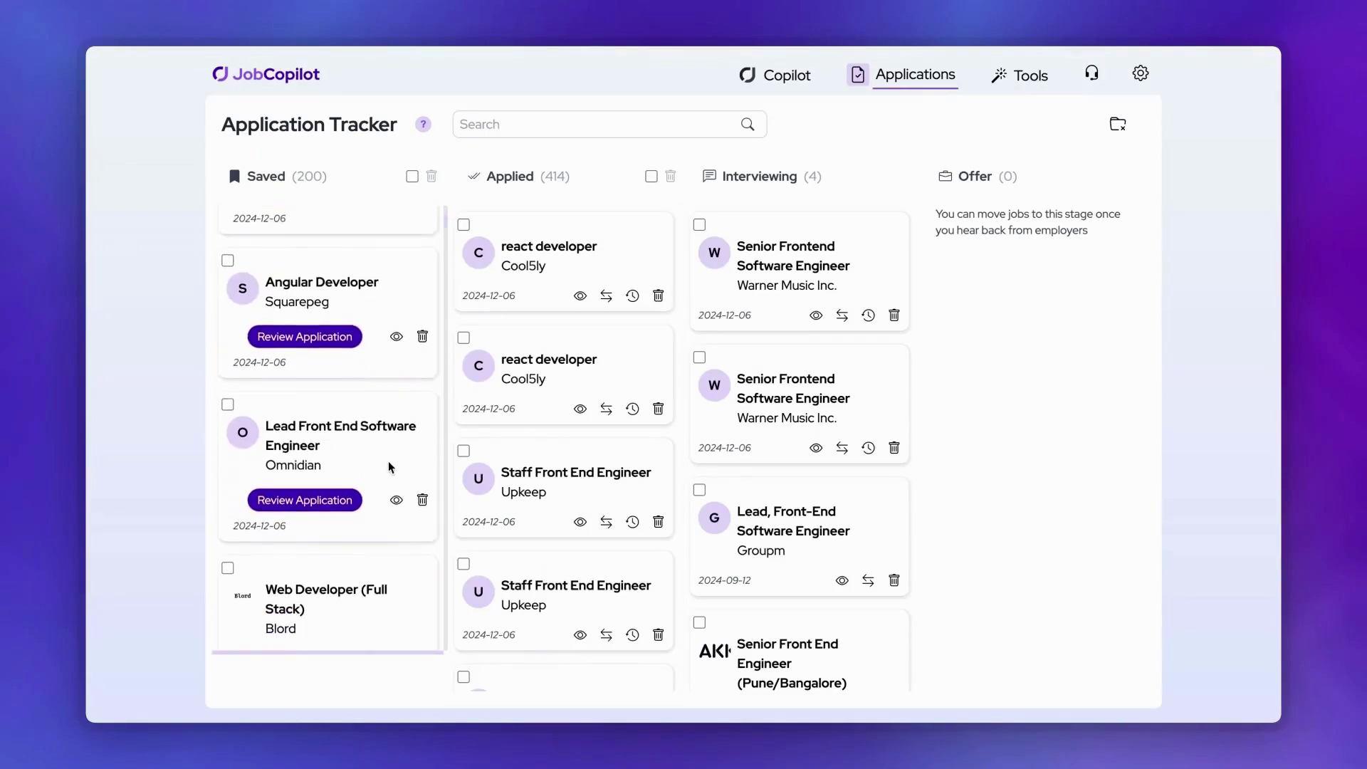
# Step: In the Playback-rewards Full Stack Web Developer review, answer relocation with 'I already live in one of these locations'
pyautogui.scroll(-2, 388, 460)
pyautogui.click(342, 533)
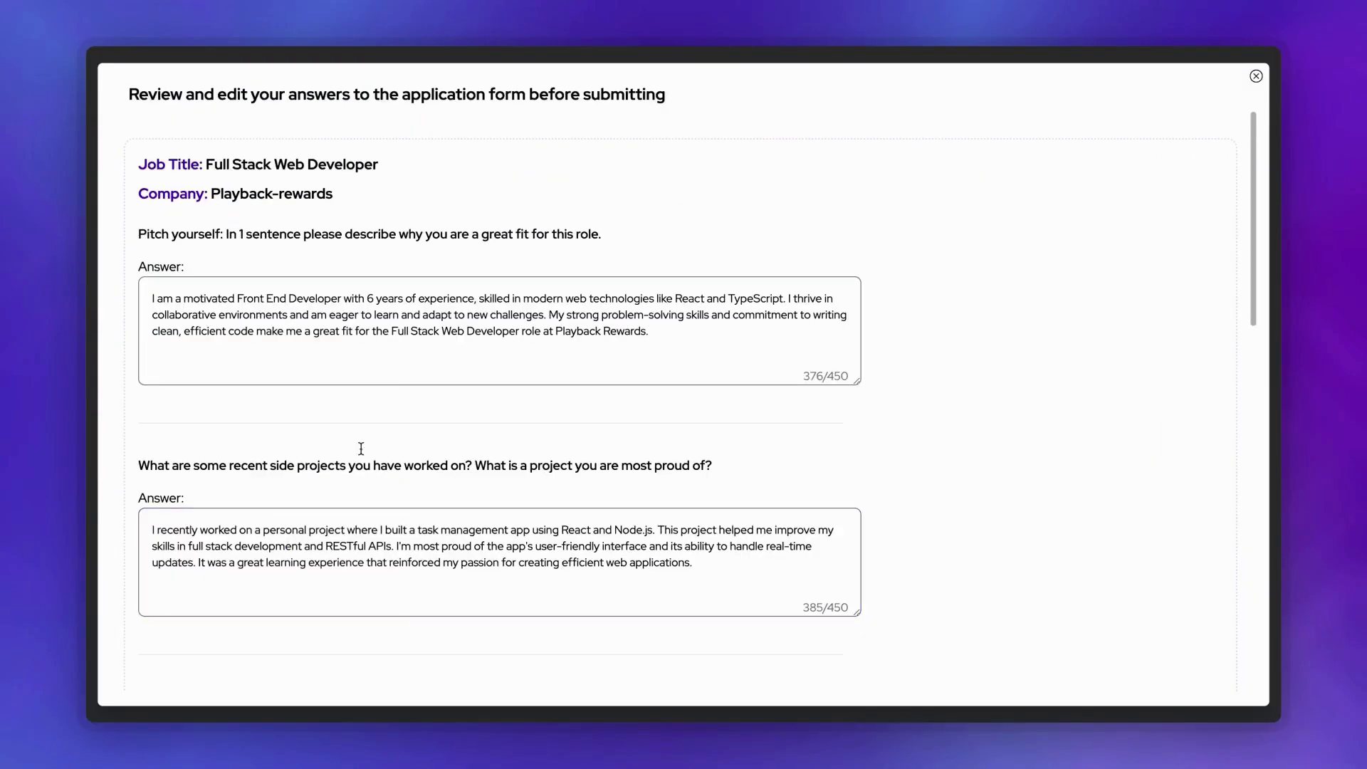
pyautogui.scroll(-8, 767, 356)
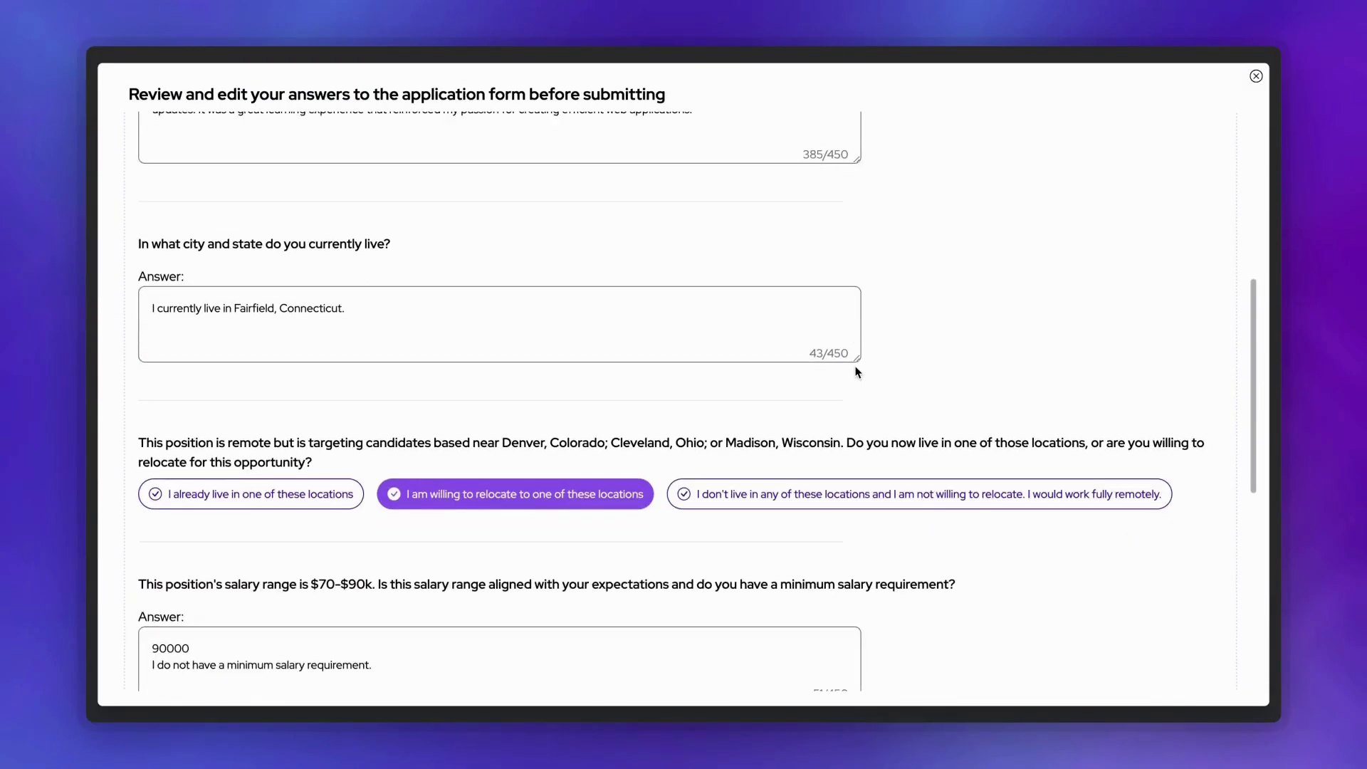
pyautogui.click(284, 390)
pyautogui.scroll(-3, 463, 449)
pyautogui.scroll(-4, 491, 463)
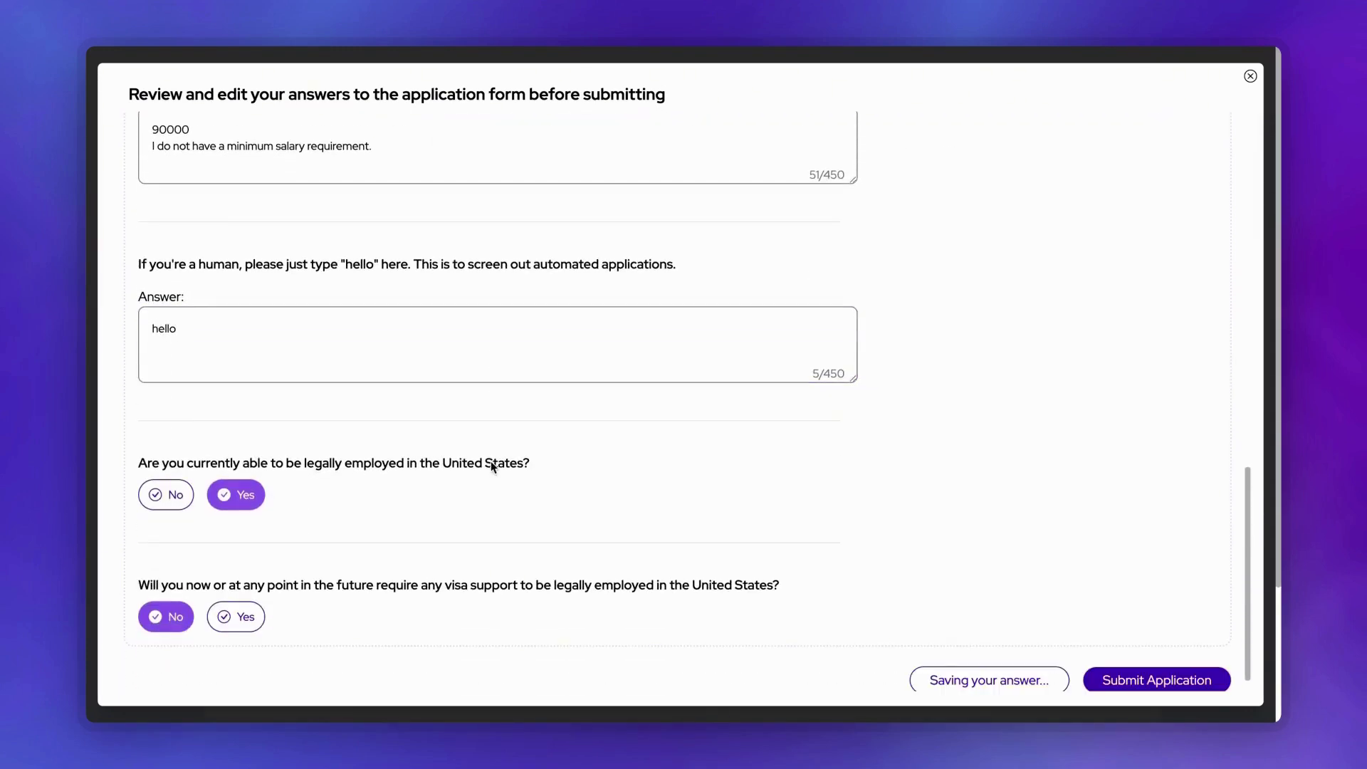